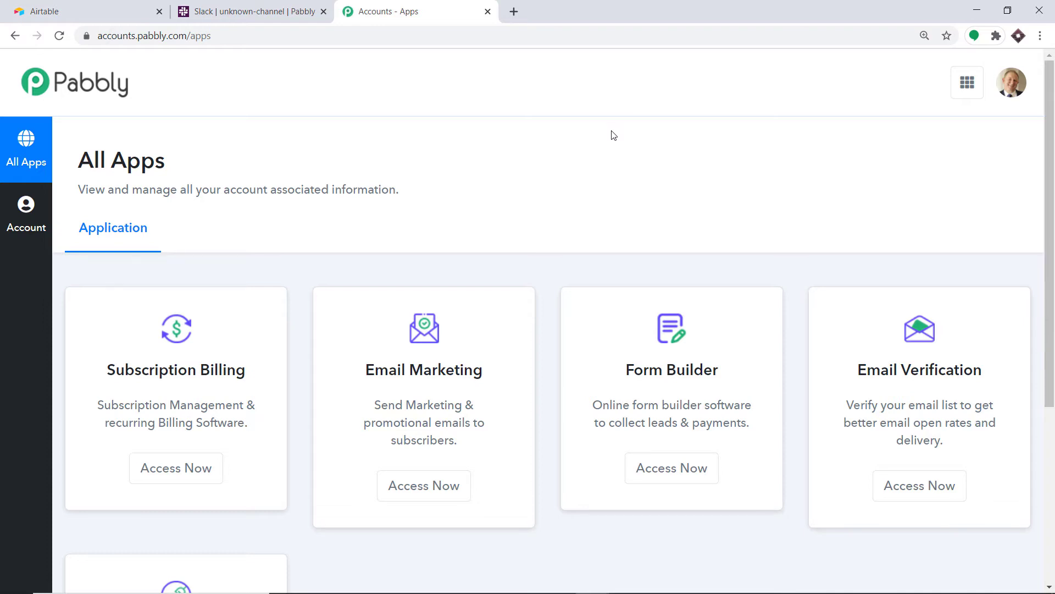
# - Scroll down the Pabbly All Apps page to reveal the Connect card
pyautogui.scroll(-5, 613, 138)
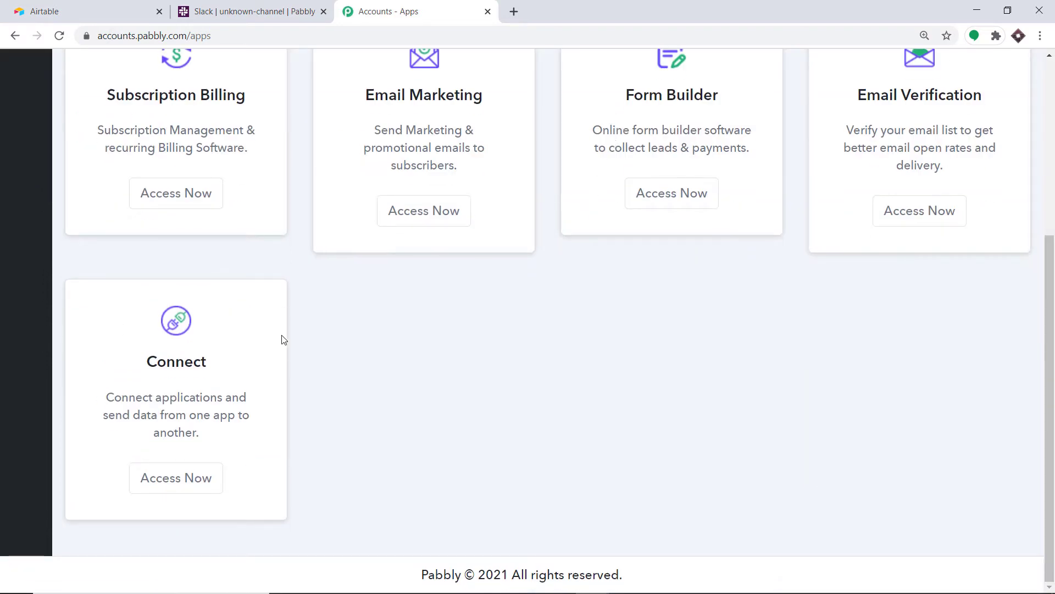
# - Launch Pabbly Connect and begin a new workflow named 'Airtable To Slack'
pyautogui.click(197, 498)
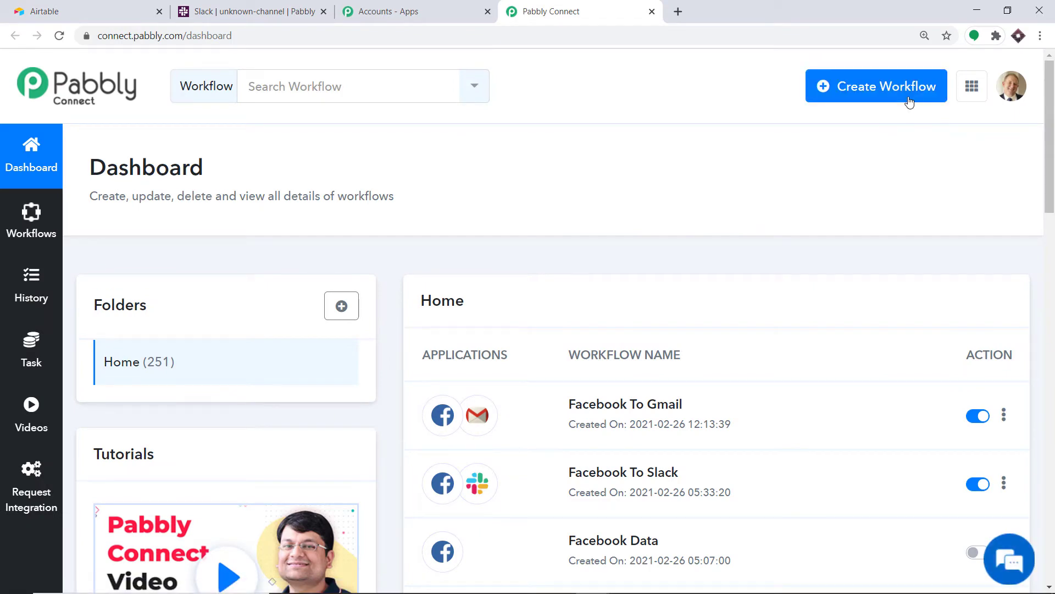
pyautogui.click(909, 102)
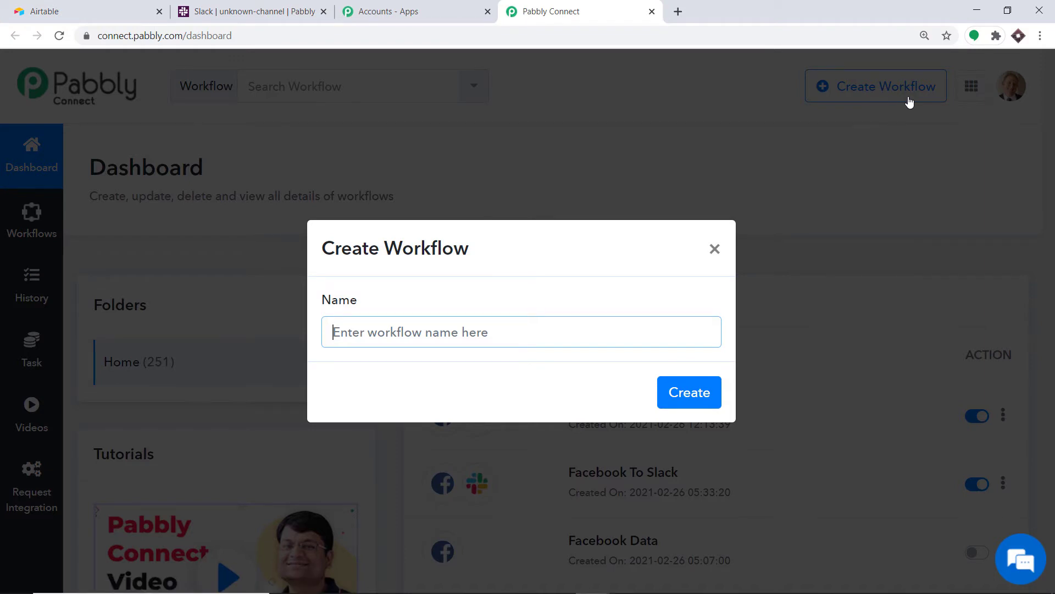
pyautogui.write('Airtab')
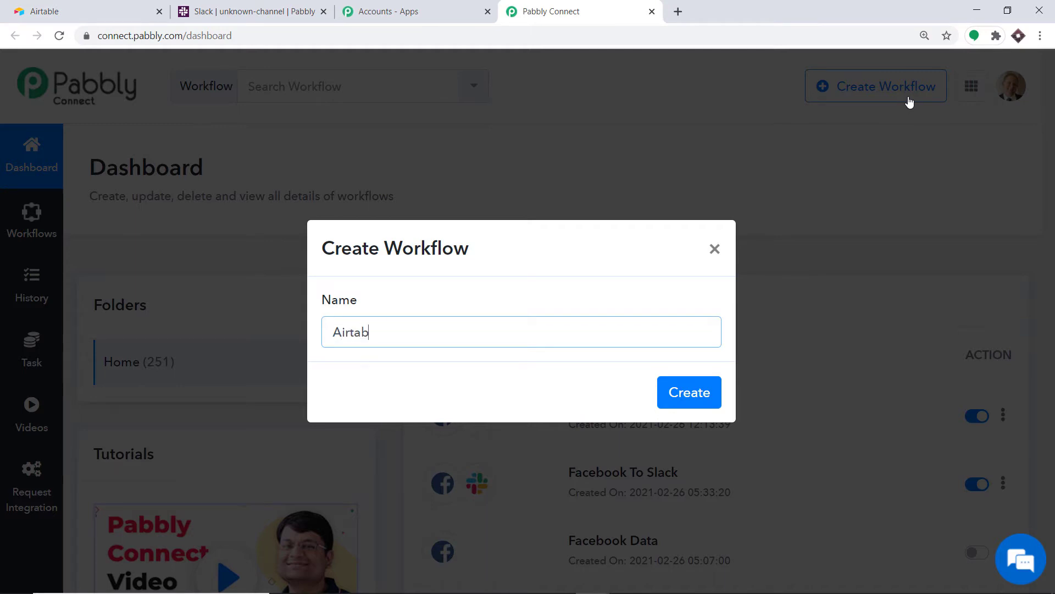
pyautogui.write('le To Slack')
# - Create the Airtable To Slack workflow and choose Airtable as the trigger app
pyautogui.click(702, 403)
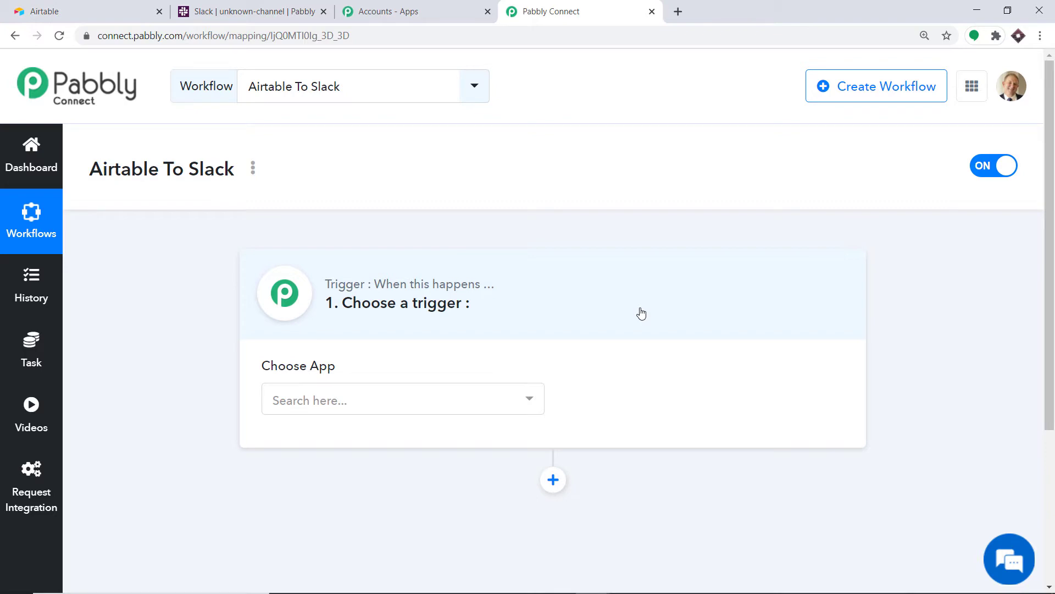
pyautogui.click(361, 413)
pyautogui.write('a')
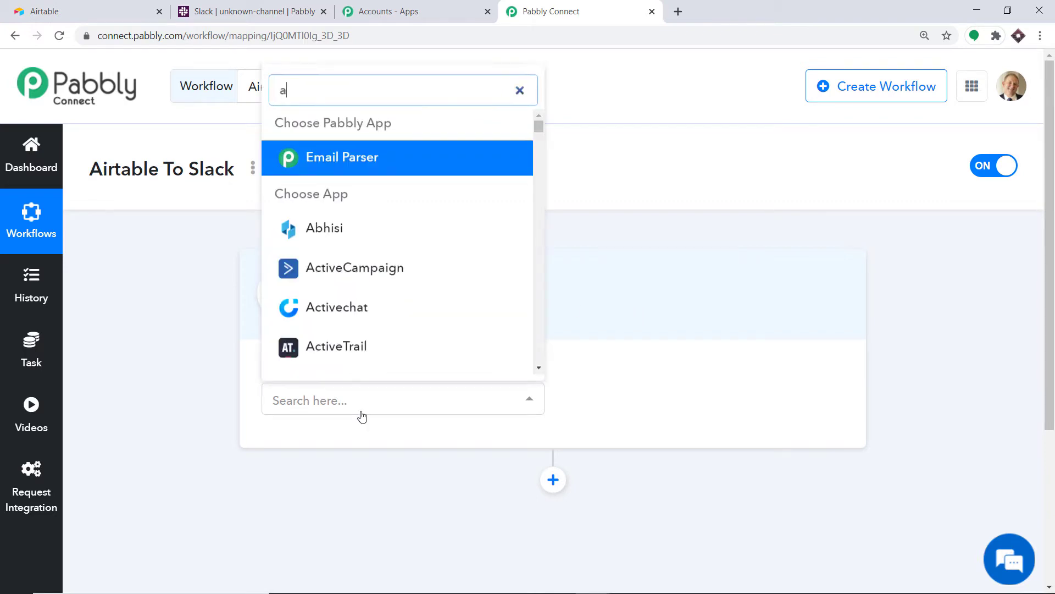
pyautogui.write('irtable')
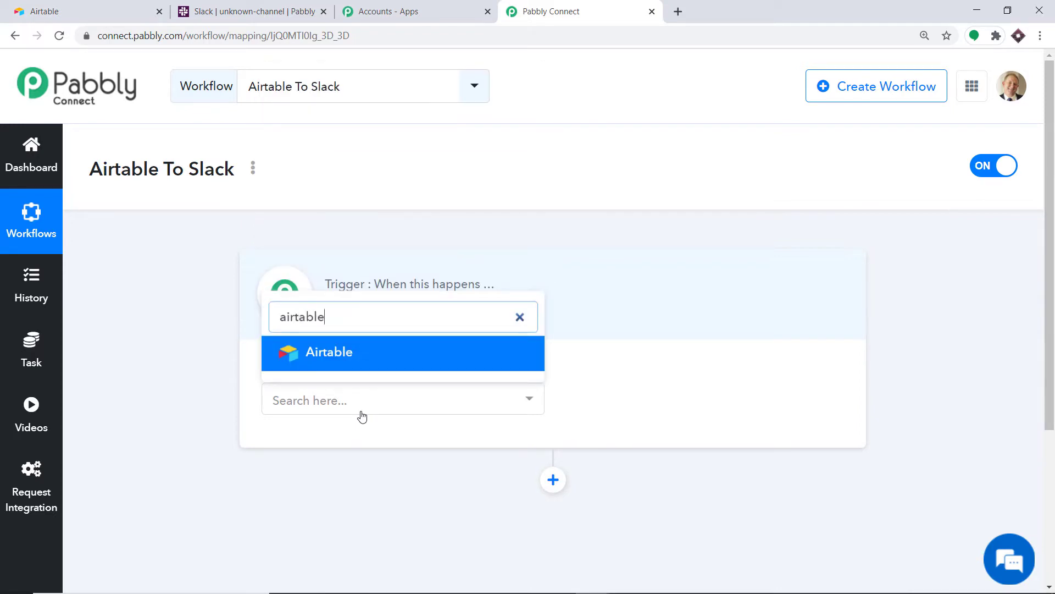
pyautogui.click(384, 360)
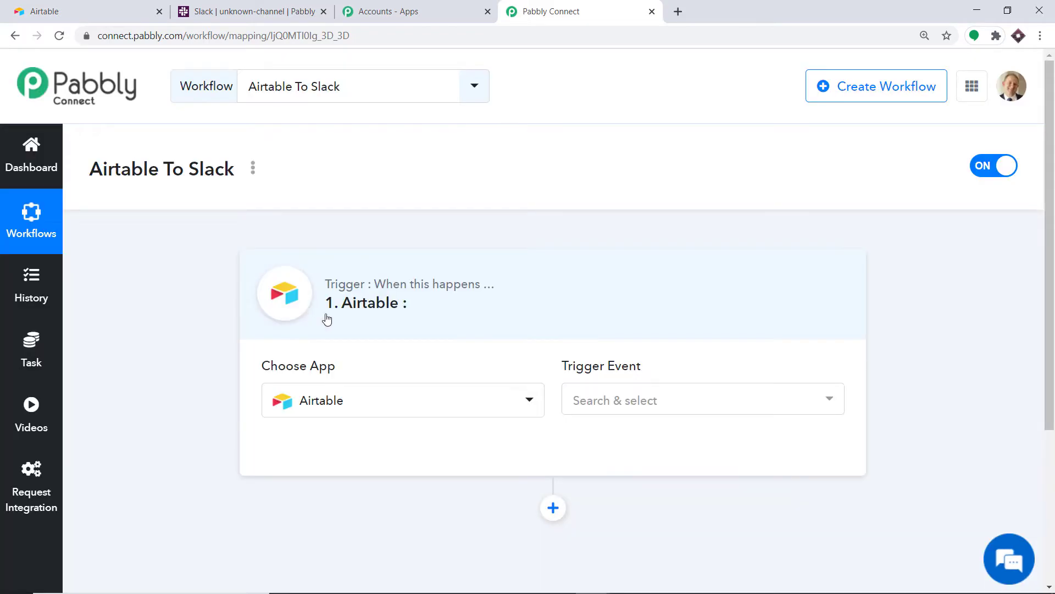
# - Set the trigger event to New Record and begin connecting the Airtable account
pyautogui.click(631, 407)
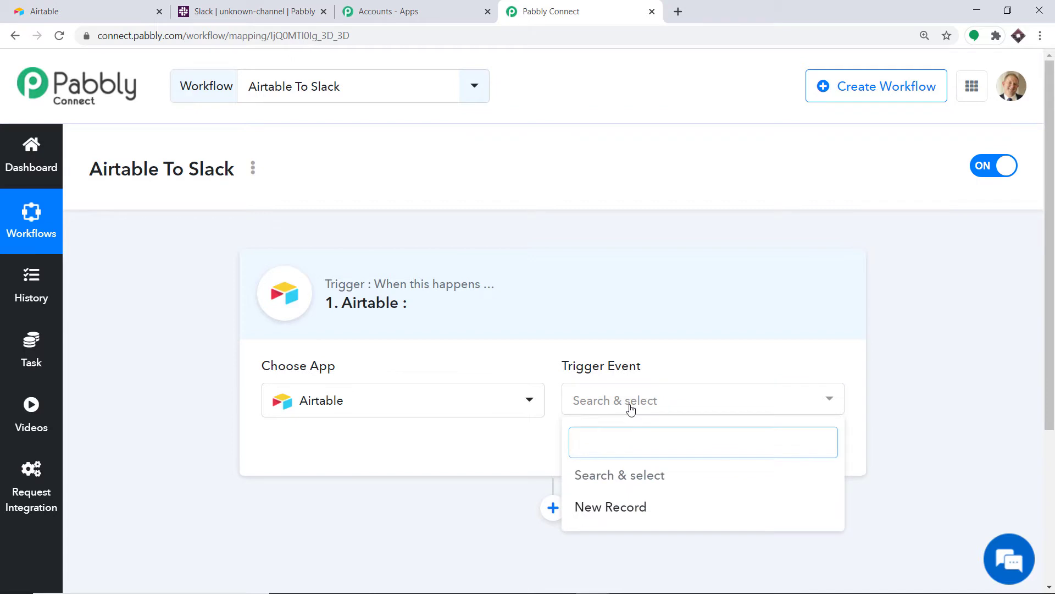
pyautogui.click(603, 508)
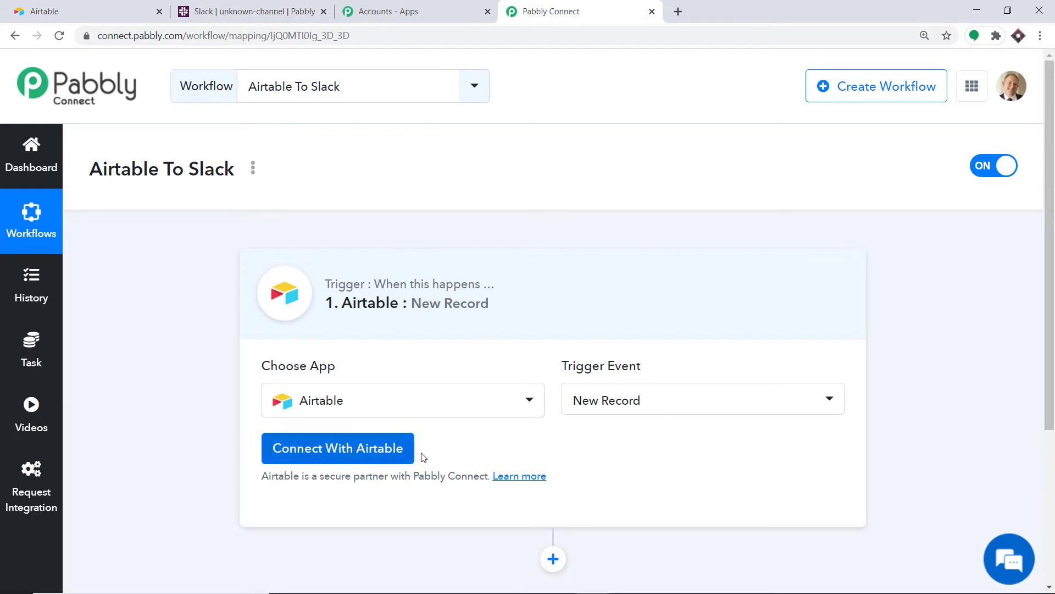
pyautogui.click(369, 456)
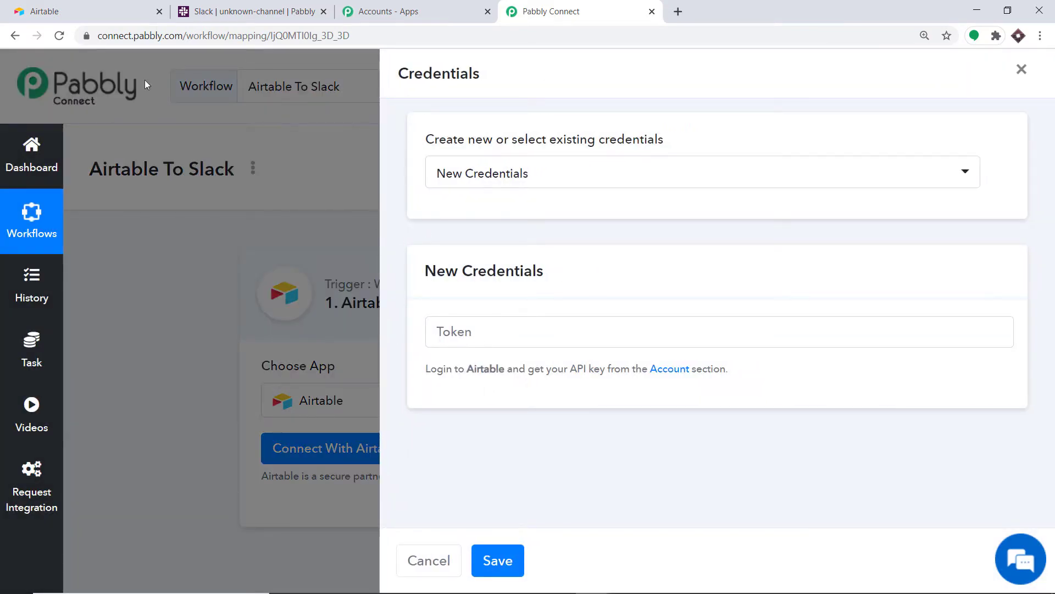
pyautogui.click(116, 6)
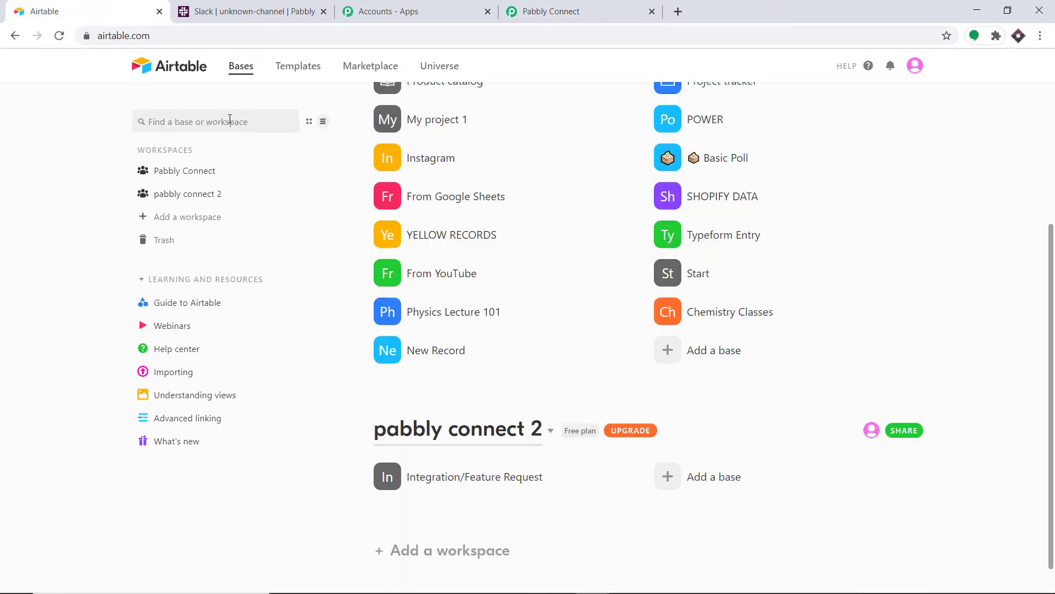
pyautogui.scroll(4, 374, 242)
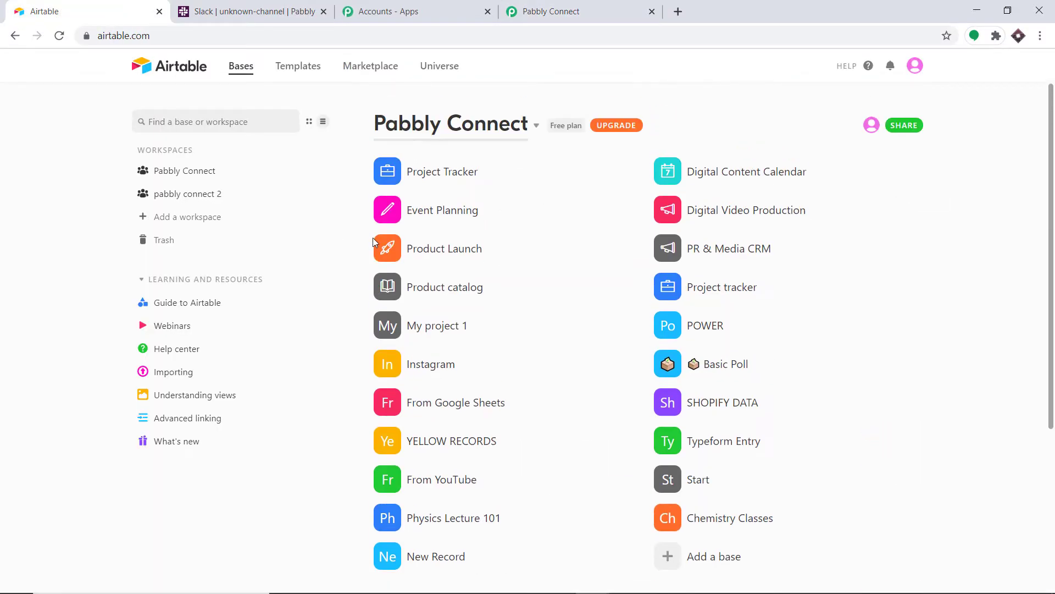
pyautogui.click(915, 68)
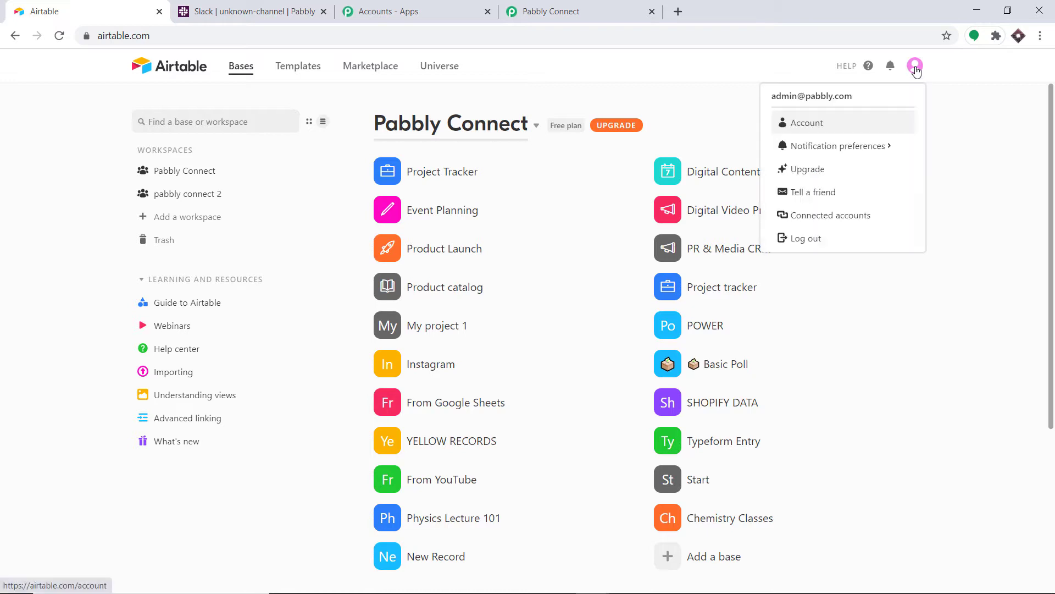
pyautogui.click(822, 128)
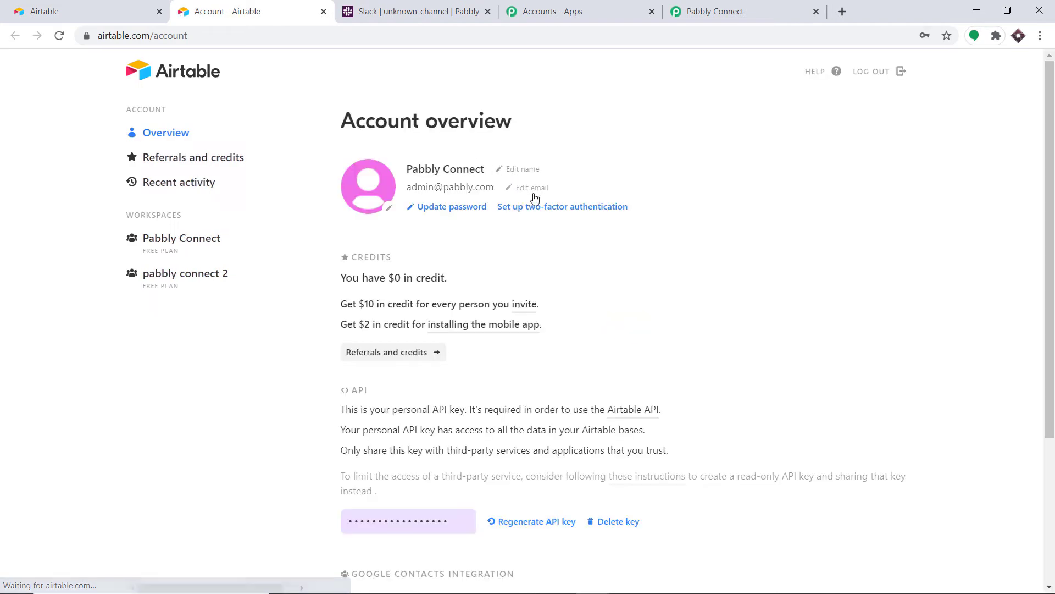
pyautogui.scroll(-4, 535, 198)
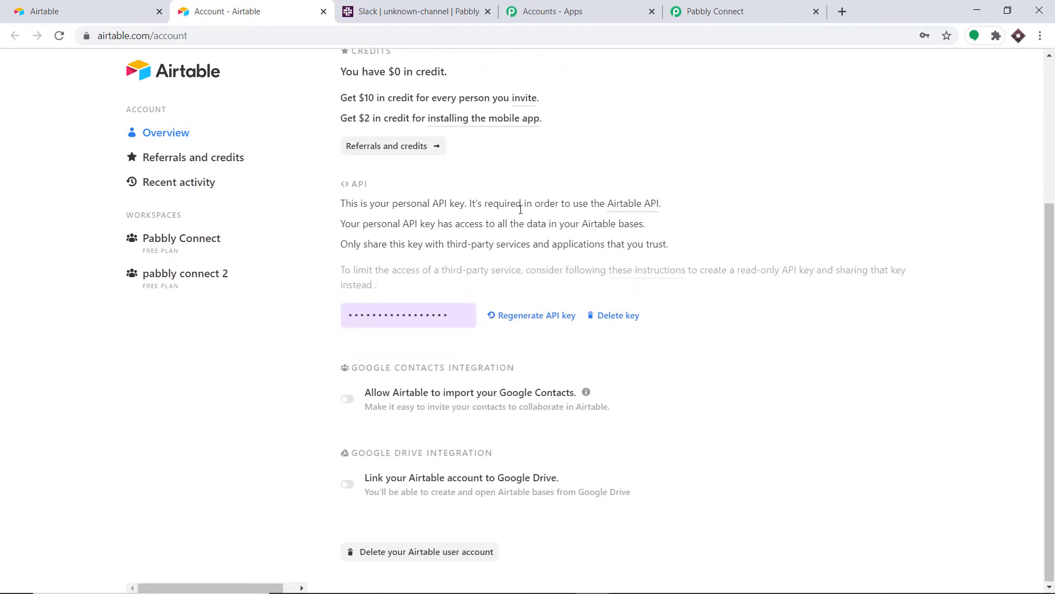
pyautogui.click(393, 313)
pyautogui.rightClick(396, 315)
pyautogui.click(402, 324)
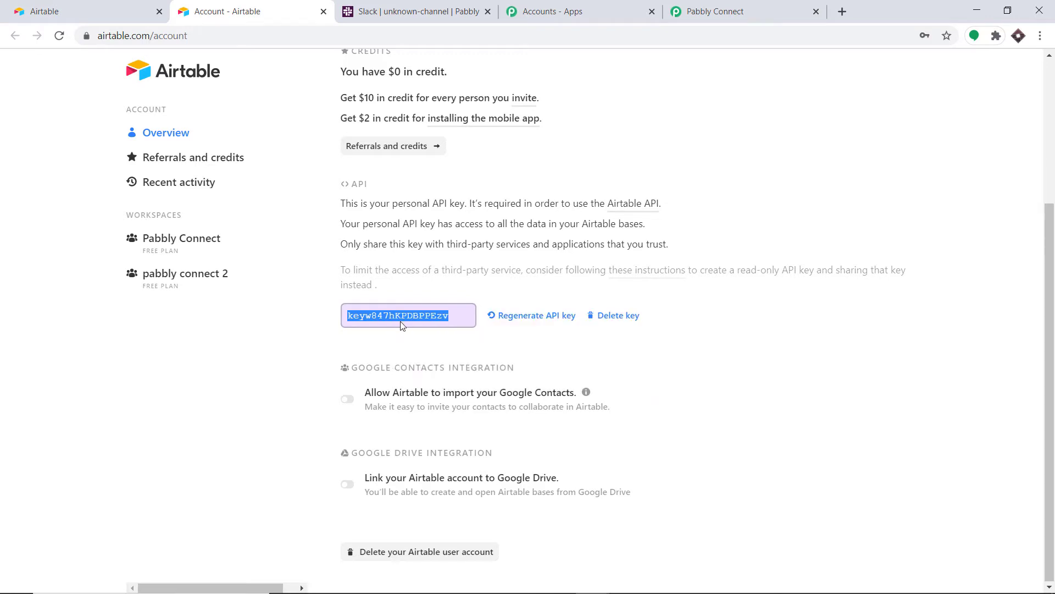
pyautogui.click(714, 11)
pyautogui.click(461, 340)
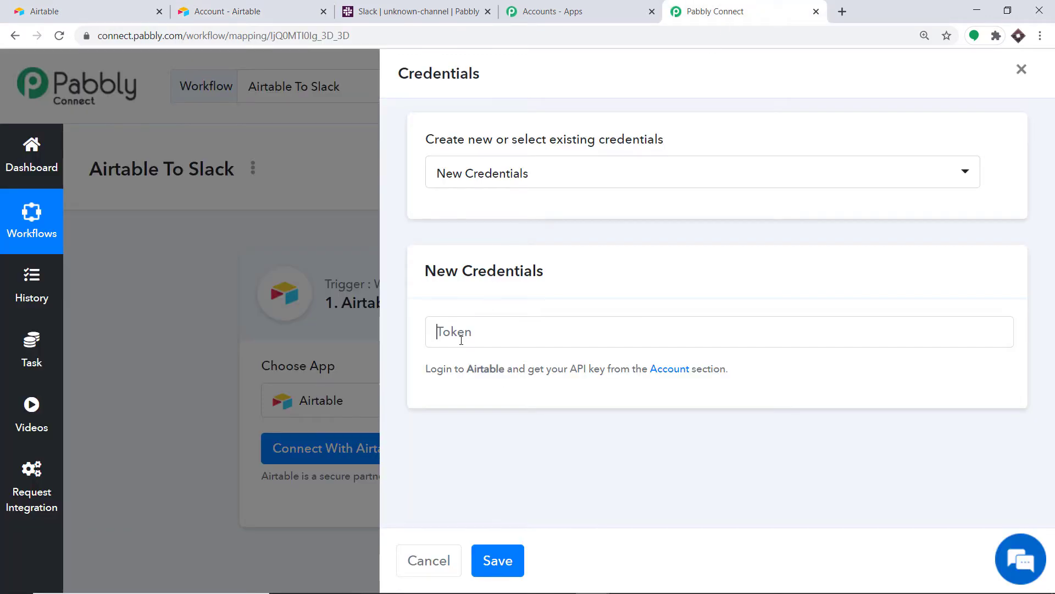
# - Paste the Airtable API key into the Token field and save the connection
pyautogui.rightClick(462, 340)
pyautogui.click(486, 449)
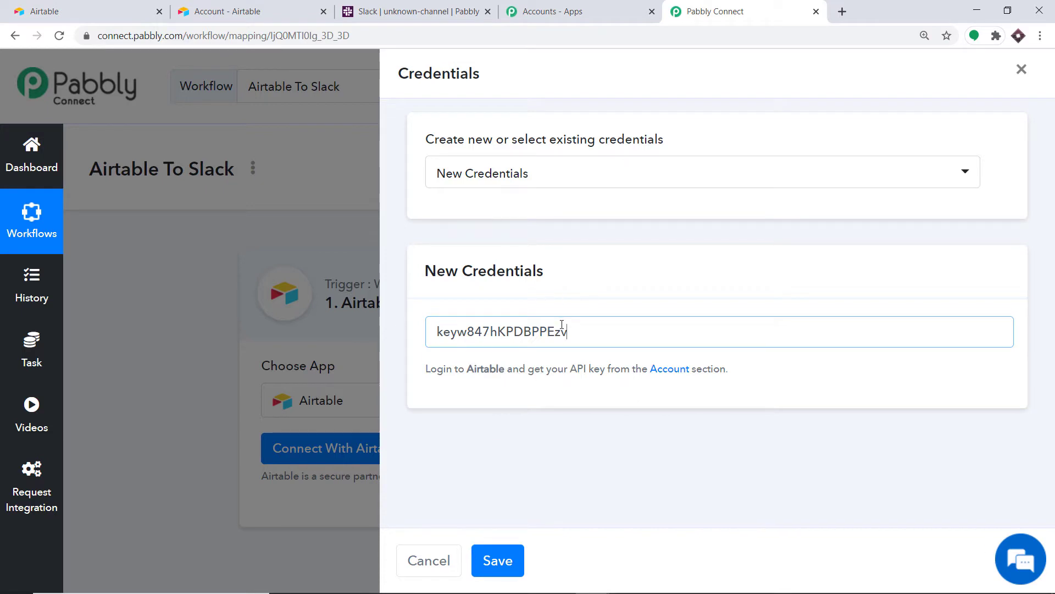
pyautogui.click(497, 560)
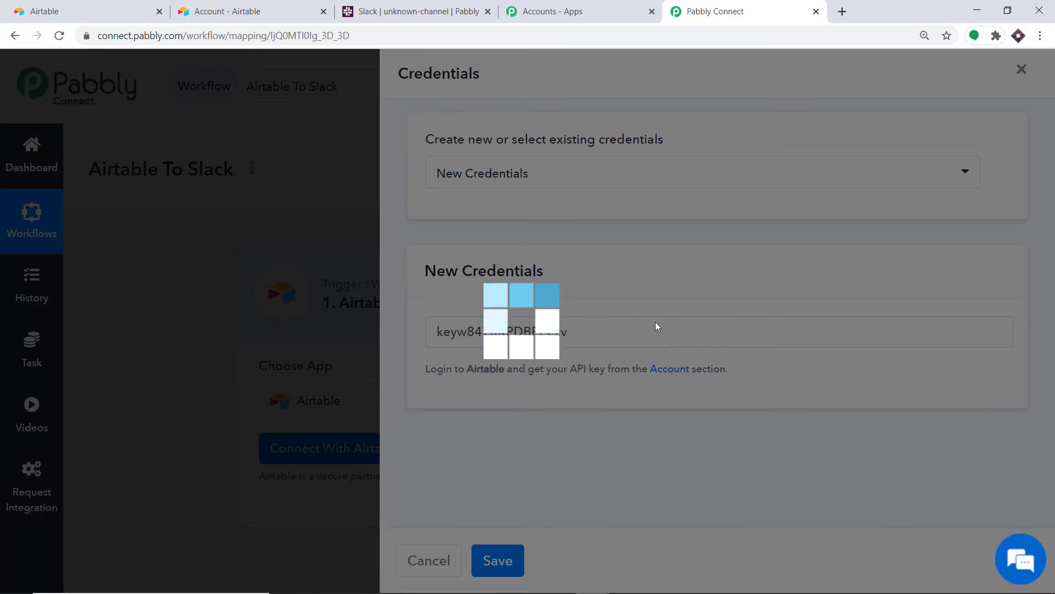
pyautogui.scroll(-5, 690, 281)
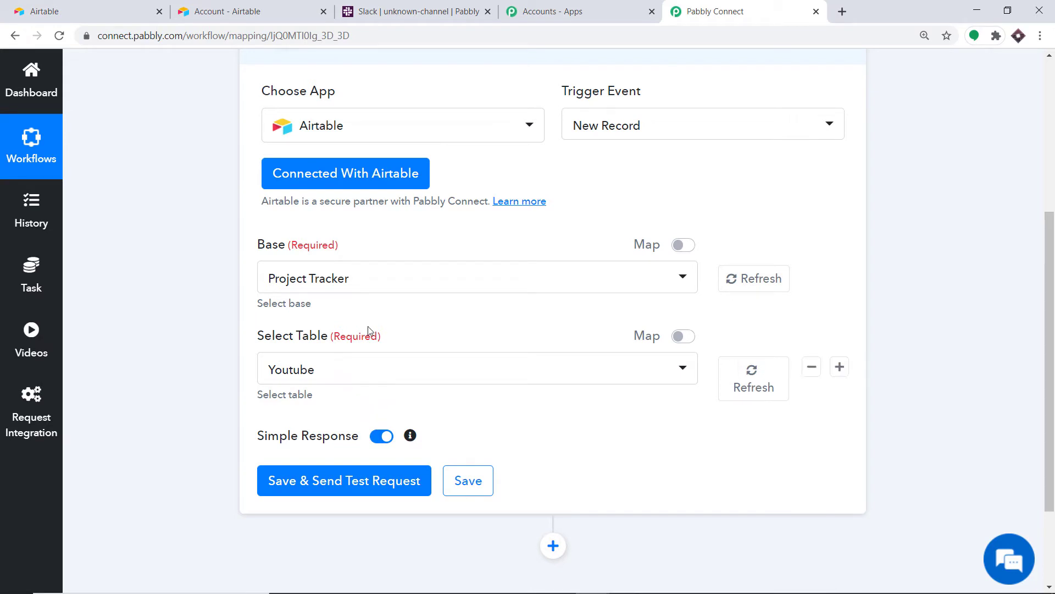
# - Compare Airtable's bases with Pabbly's Base list, keeping Project Tracker and Youtube selected
pyautogui.click(91, 7)
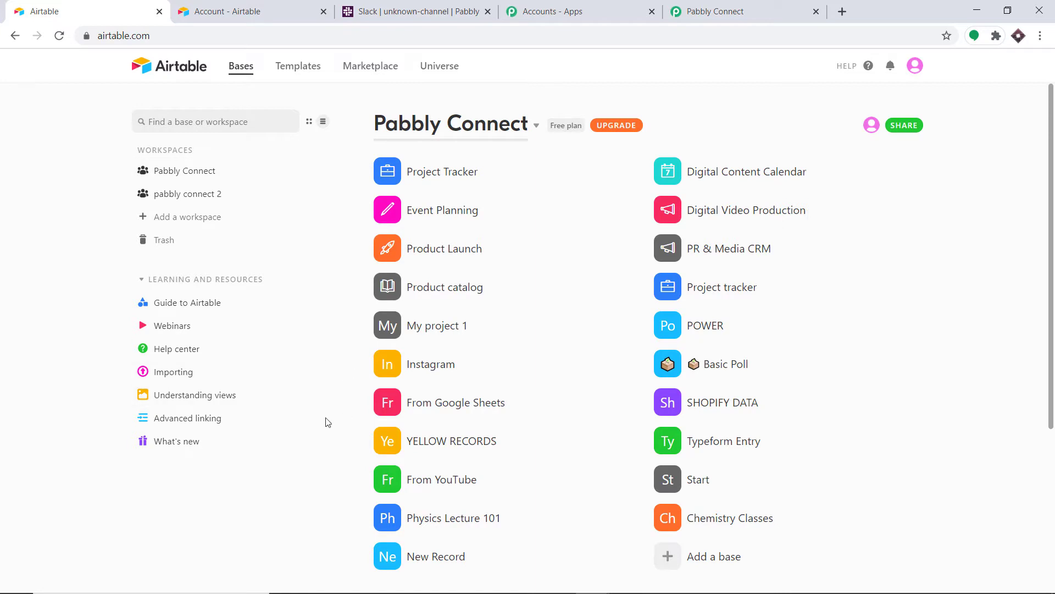
pyautogui.click(769, 6)
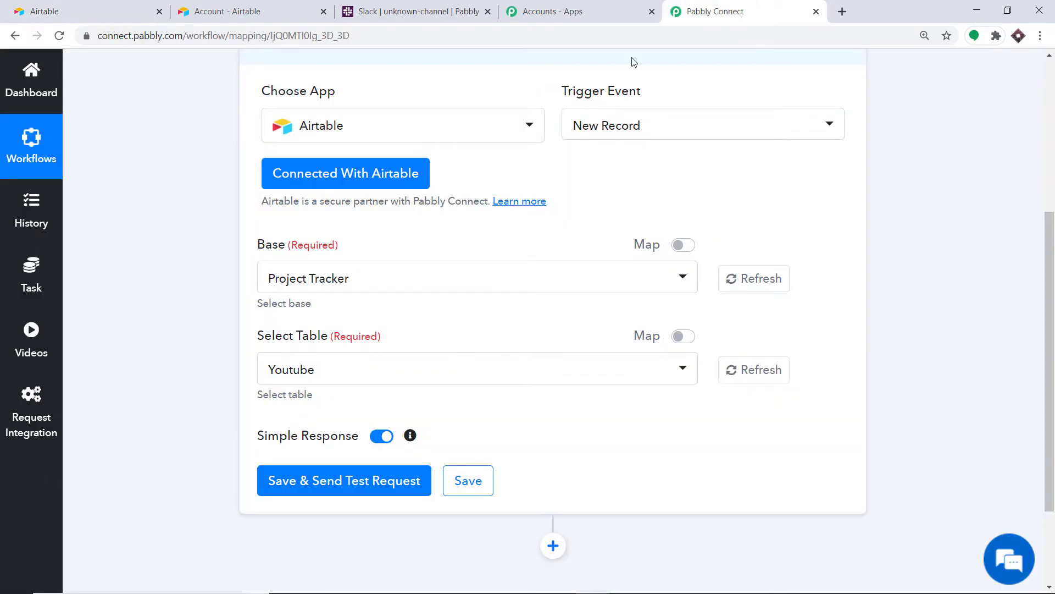
pyautogui.click(301, 284)
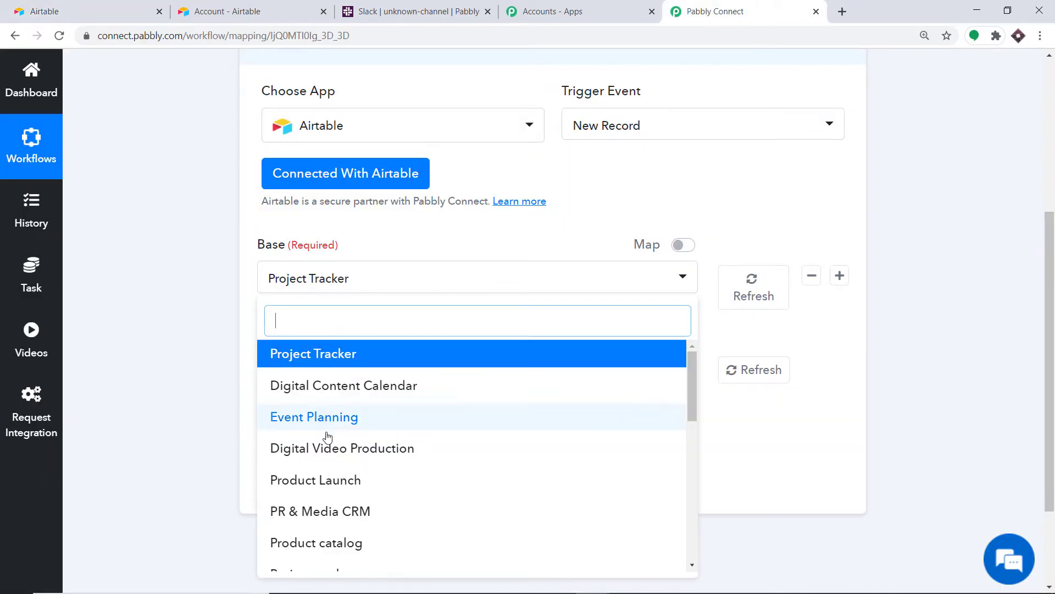
pyautogui.scroll(-2, 342, 550)
pyautogui.click(88, 11)
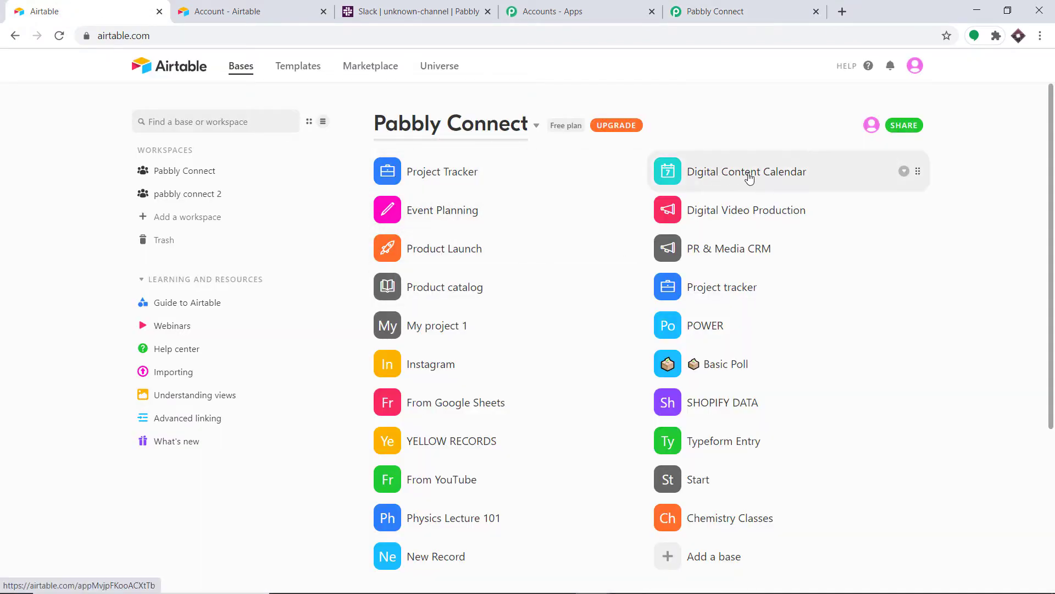
pyautogui.click(770, 7)
pyautogui.scroll(-3, 328, 400)
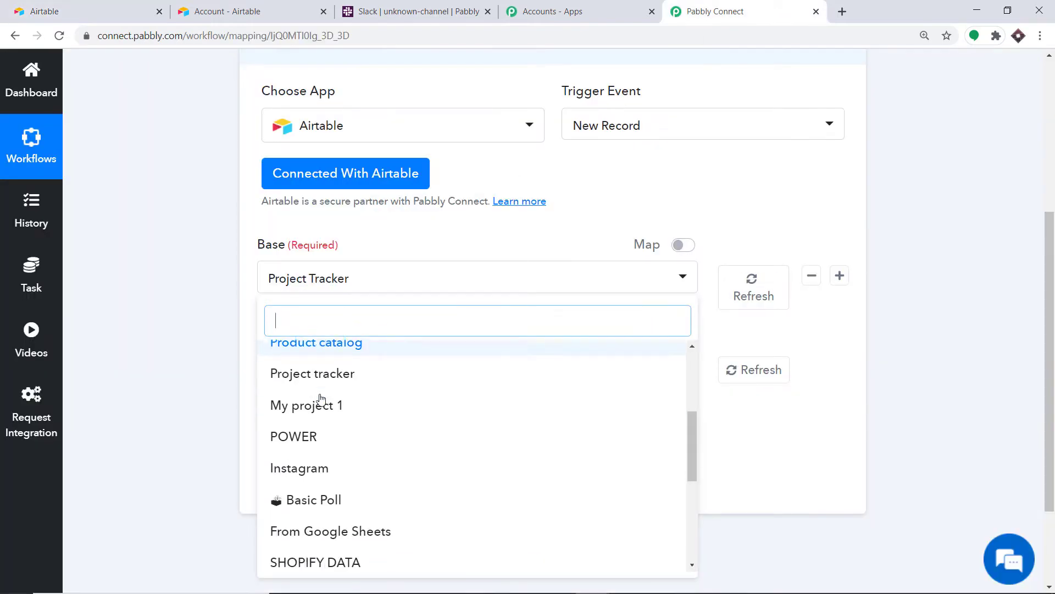
pyautogui.scroll(-2, 403, 525)
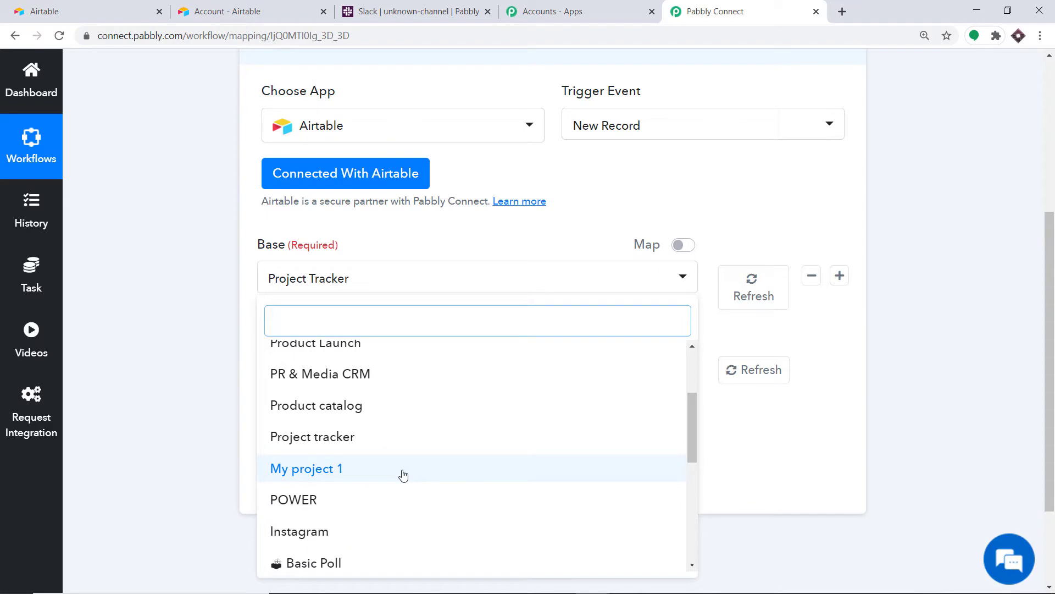
pyautogui.click(71, 7)
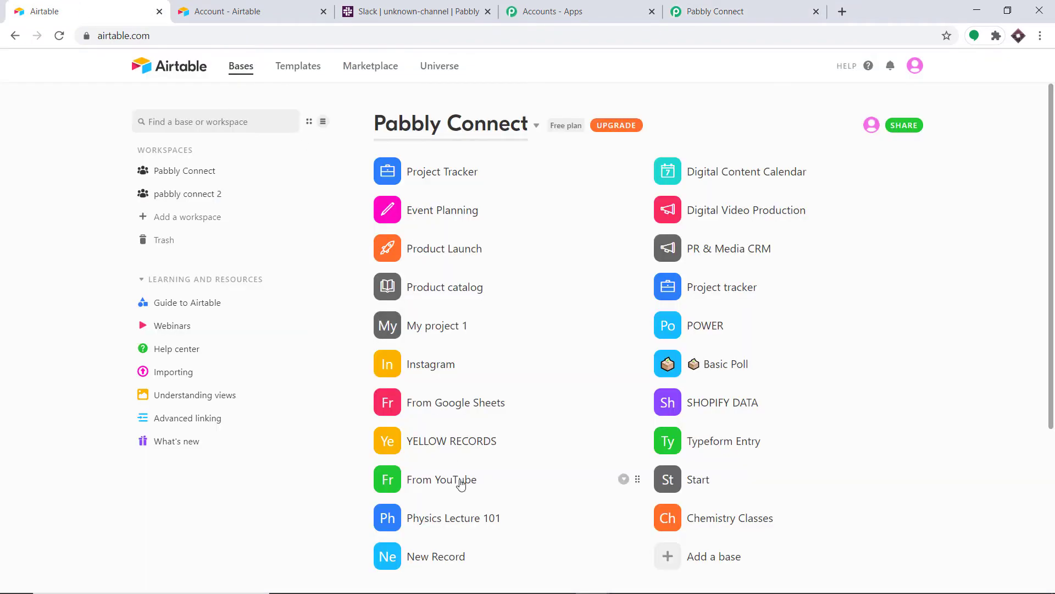
pyautogui.click(714, 11)
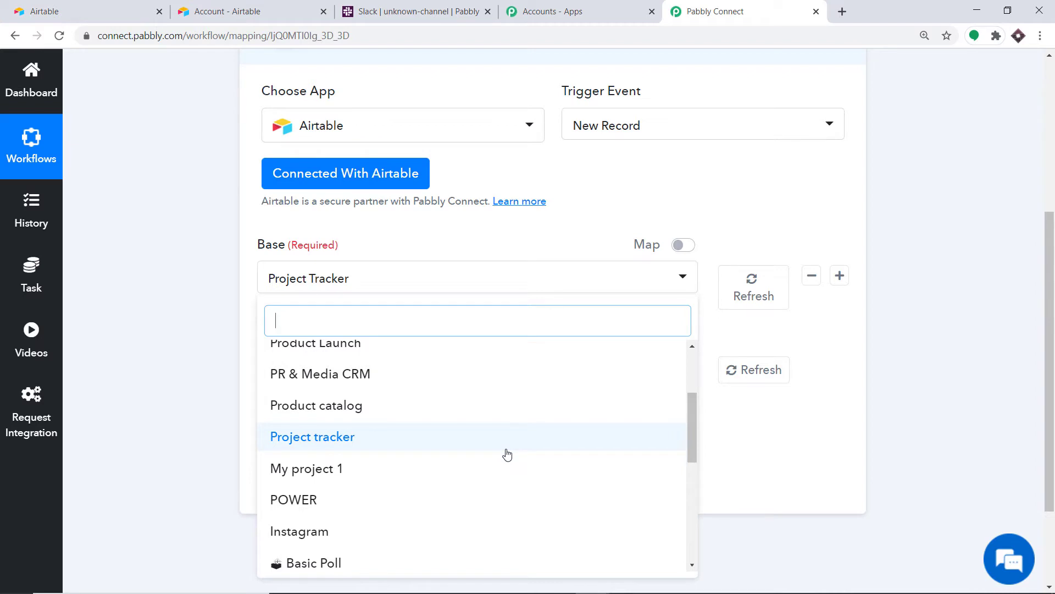
pyautogui.click(476, 252)
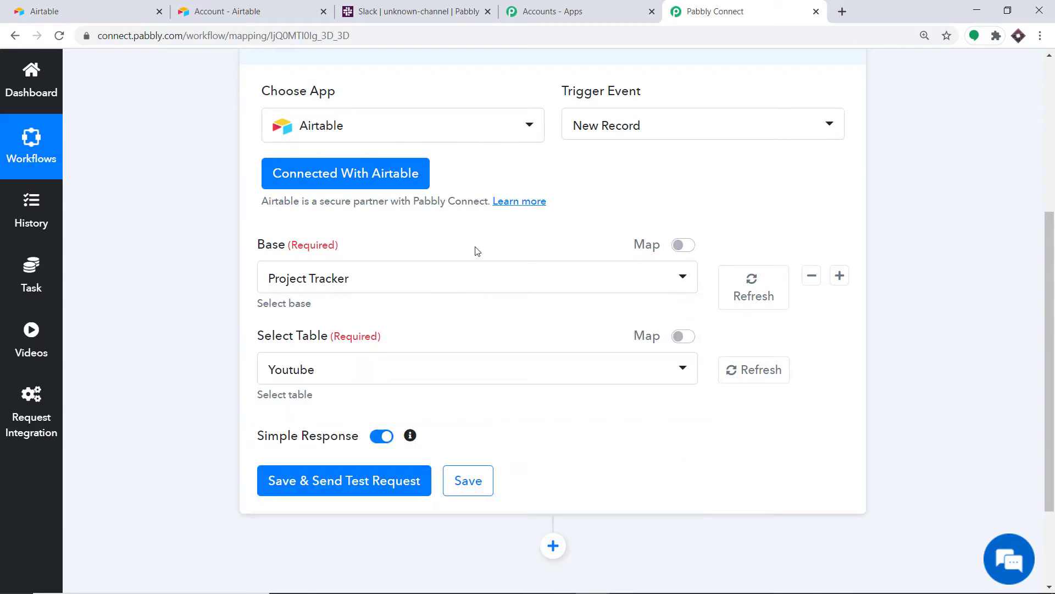
pyautogui.click(88, 5)
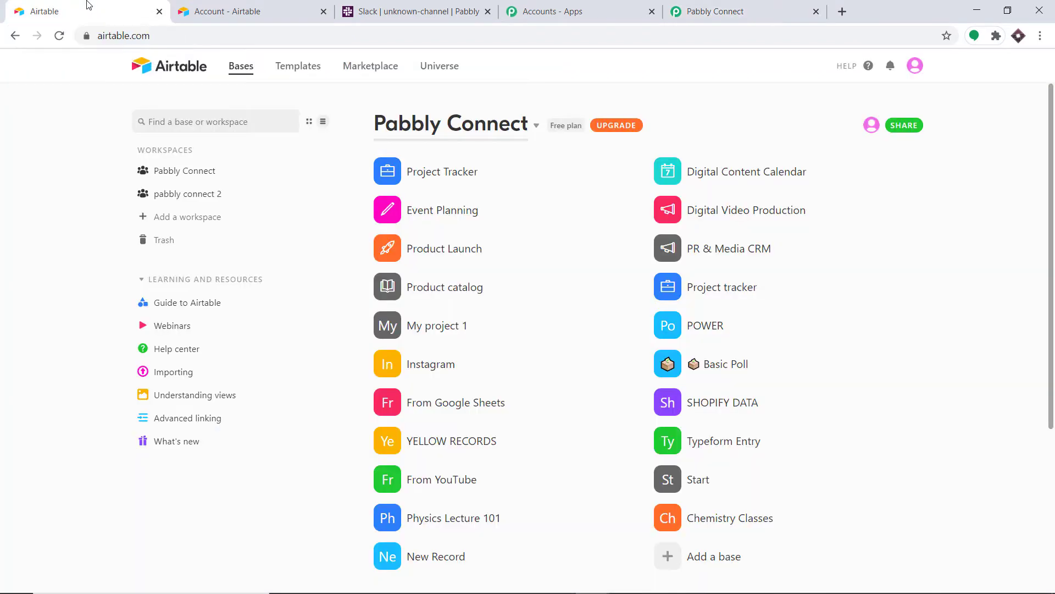
# - Create a blank Airtable base from scratch named 'New Database'
pyautogui.scroll(-5, 495, 214)
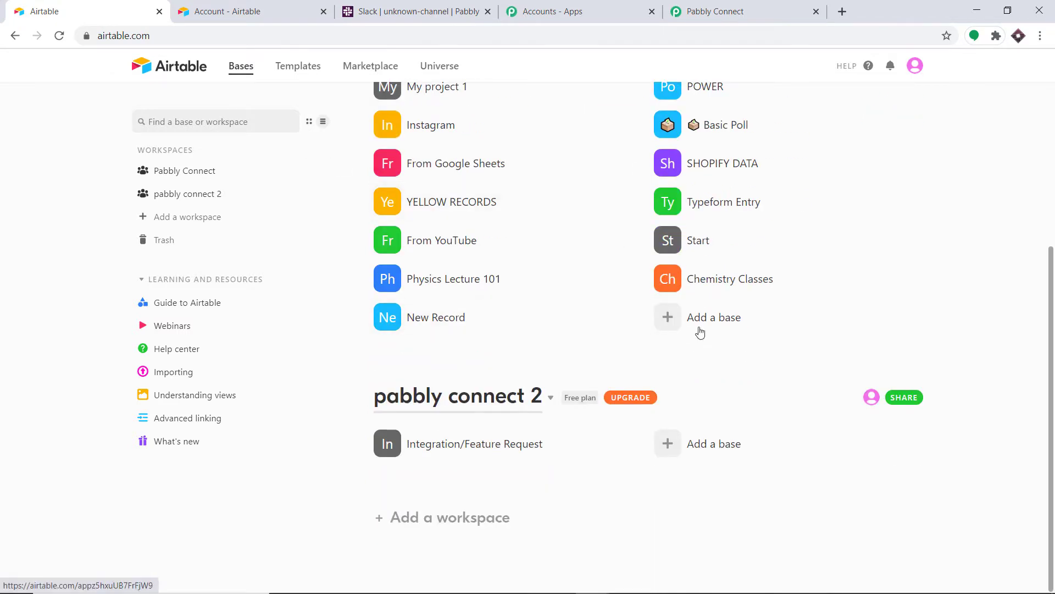
pyautogui.click(709, 319)
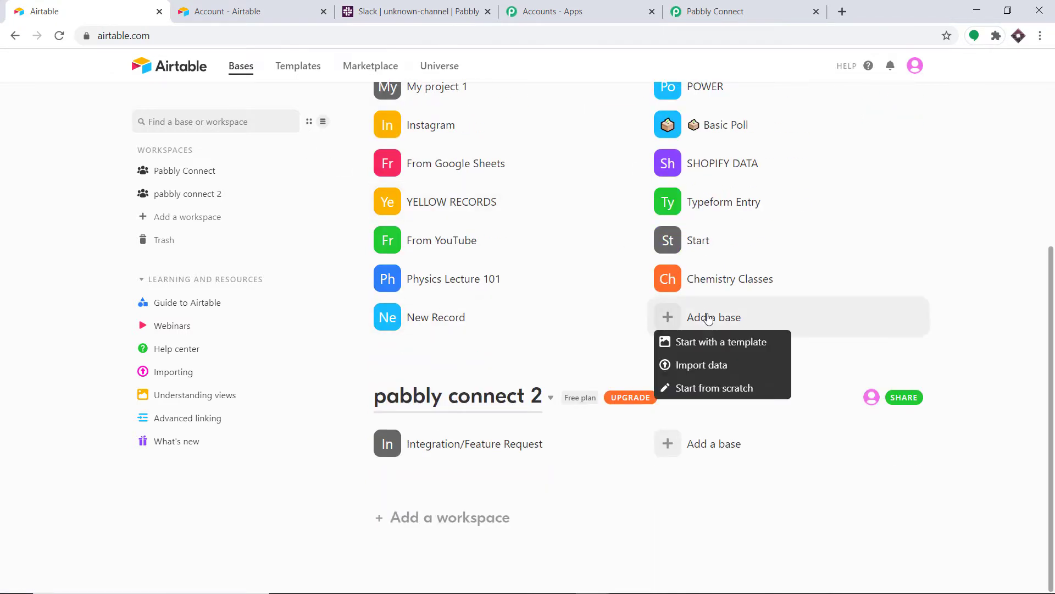
pyautogui.click(717, 389)
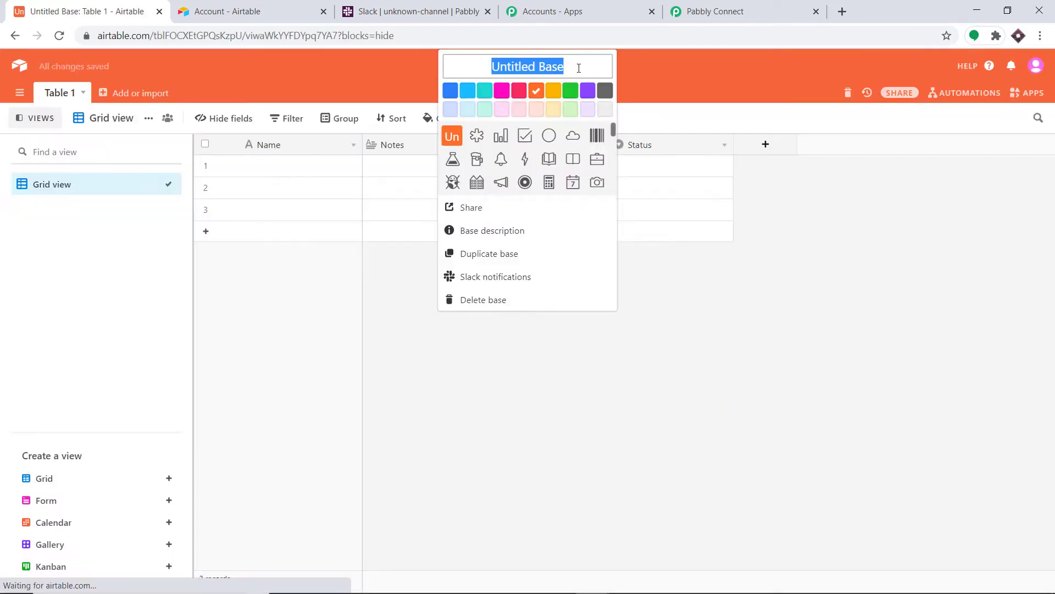
pyautogui.press('BackSpace')
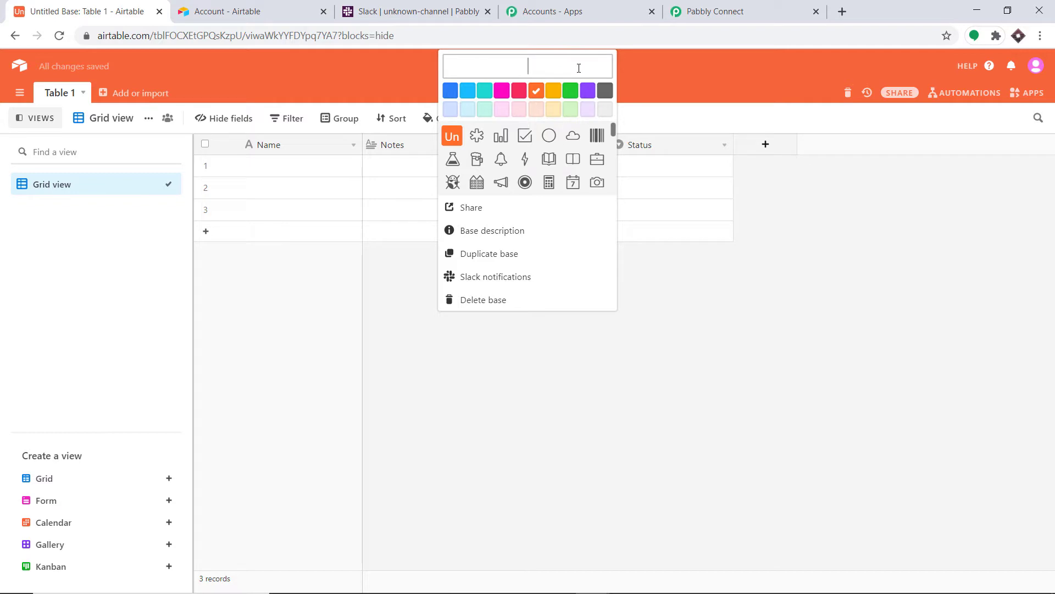
pyautogui.write('New D')
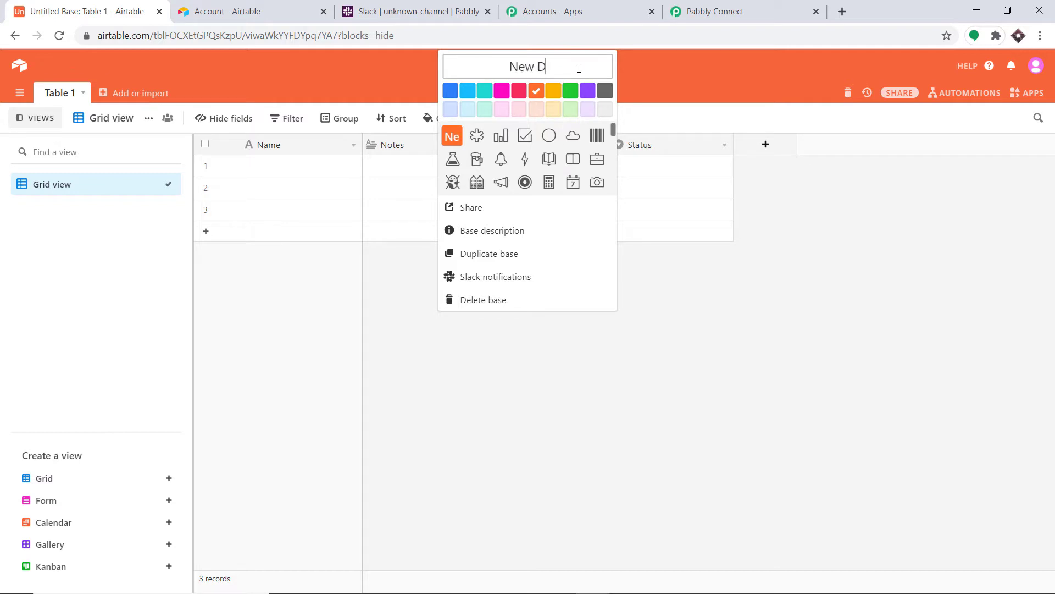
pyautogui.write('atabase')
pyautogui.click(692, 343)
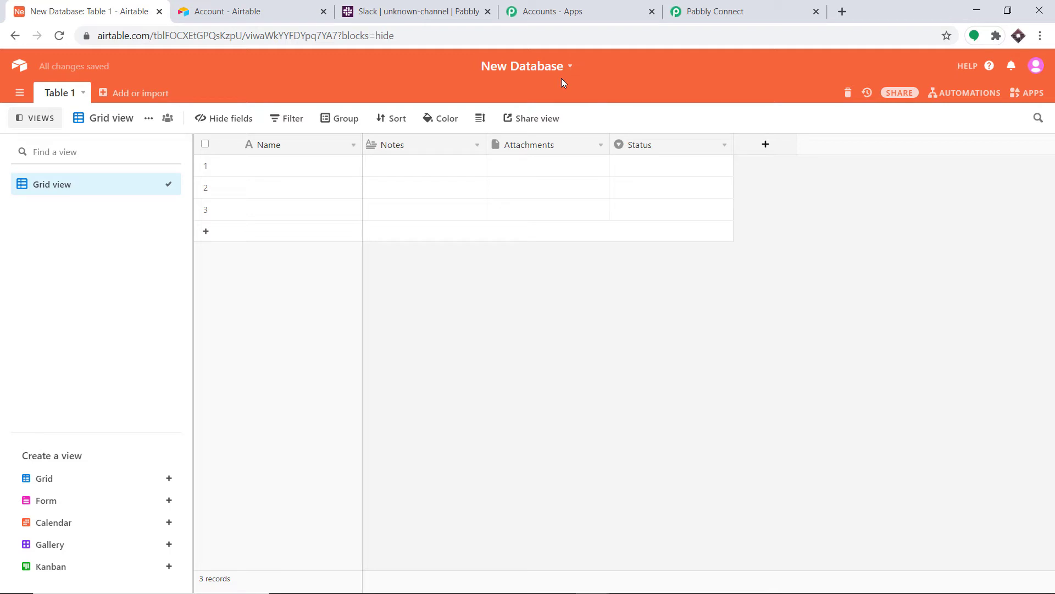
pyautogui.click(715, 11)
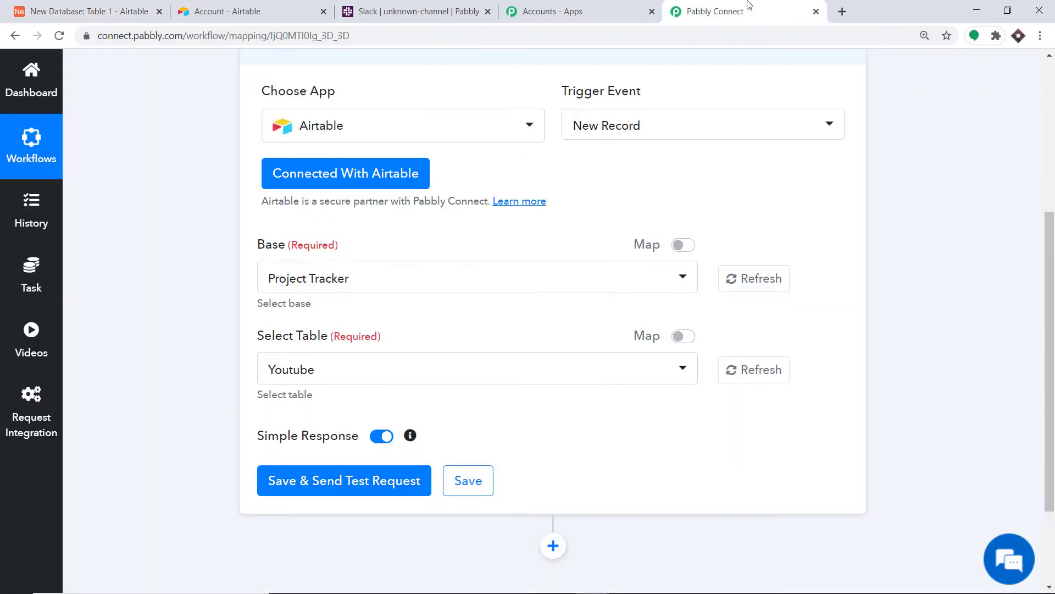
# - Refresh the bases and set the trigger to base New Database with Table 1
pyautogui.click(758, 279)
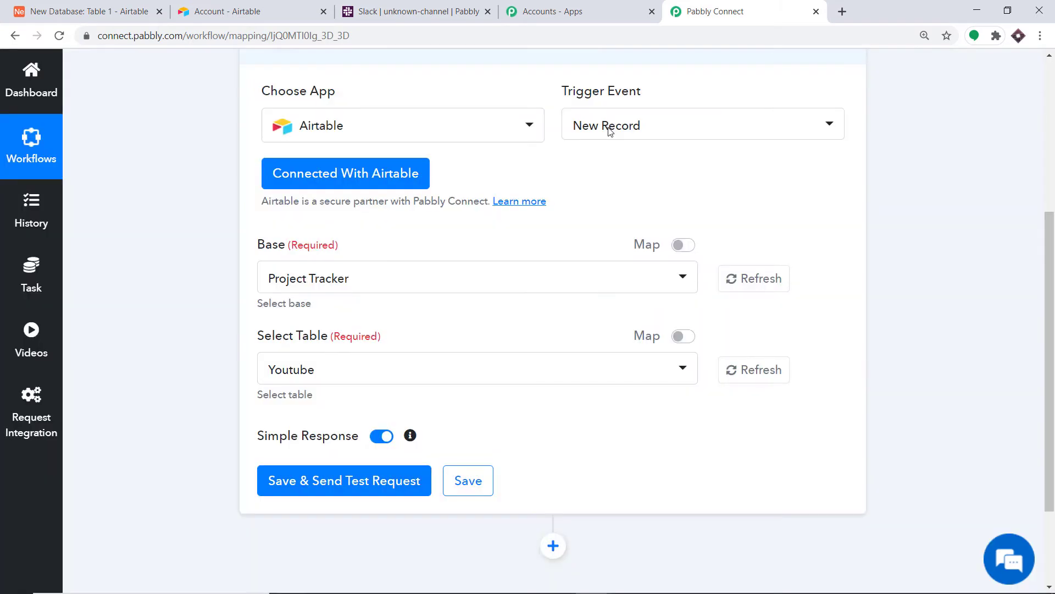
pyautogui.click(384, 277)
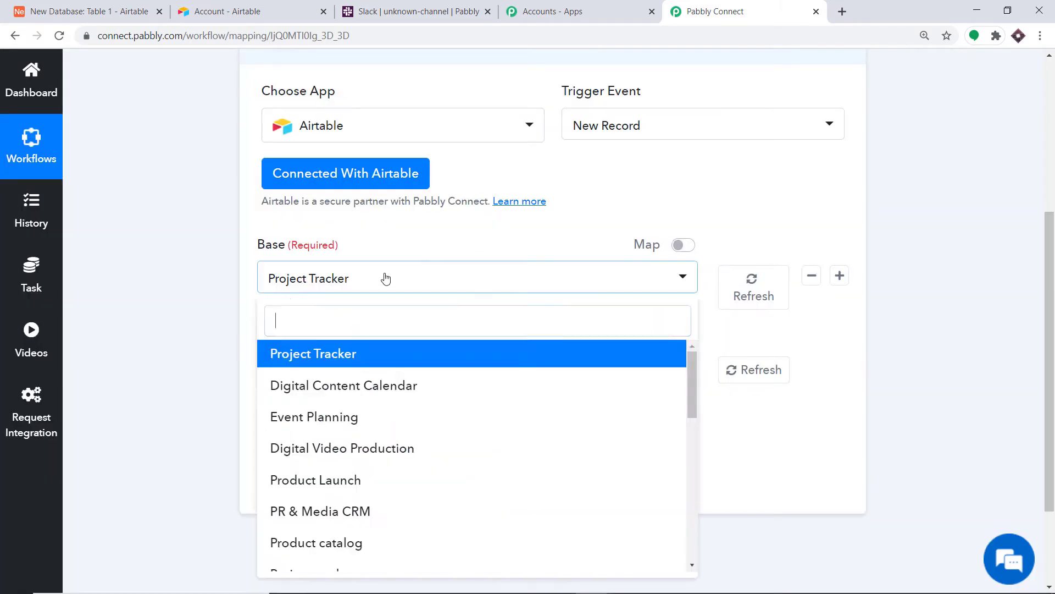
pyautogui.scroll(-2, 422, 381)
pyautogui.scroll(-9, 422, 382)
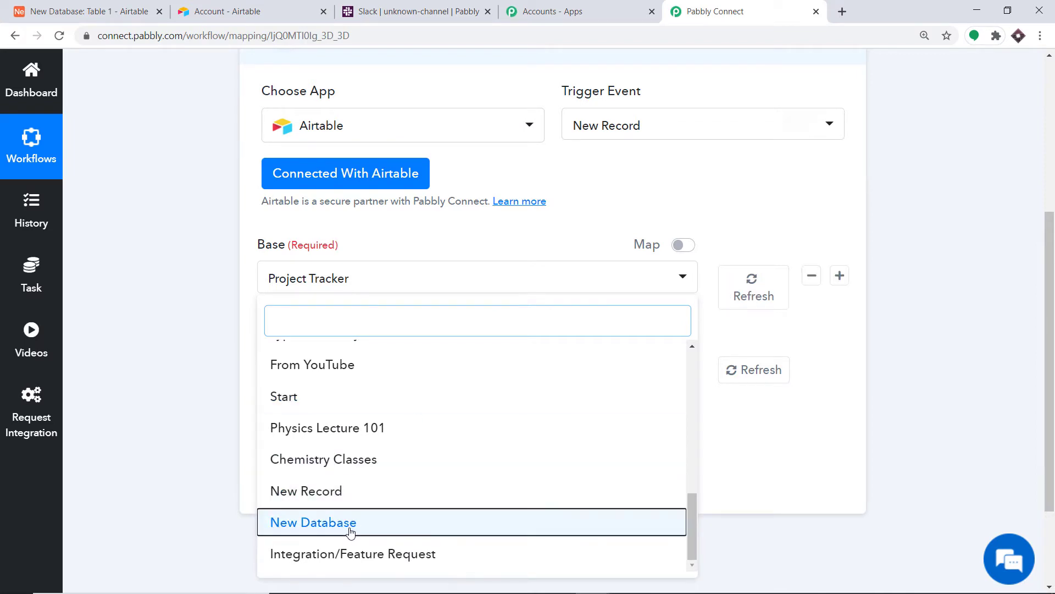
pyautogui.click(350, 531)
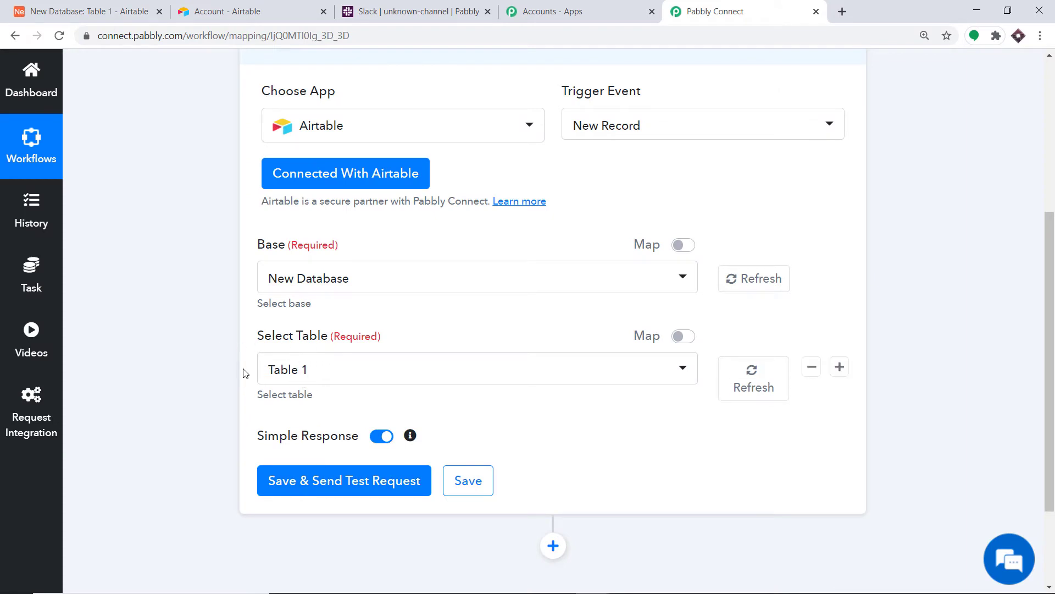
pyautogui.click(326, 372)
pyautogui.click(110, 11)
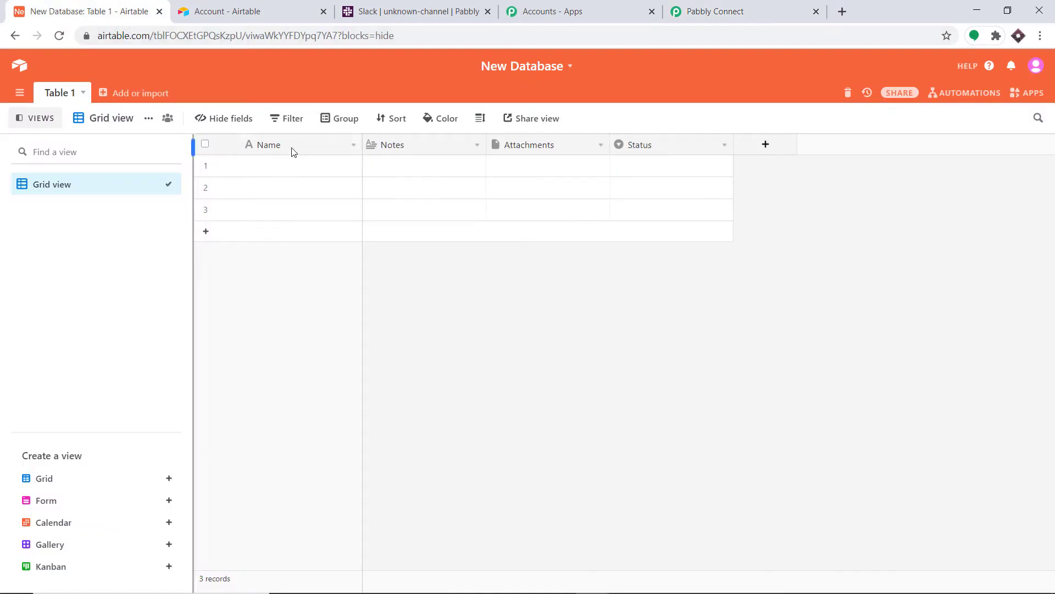
# - Rename the Notes field to 'Last Name'
pyautogui.click(425, 148)
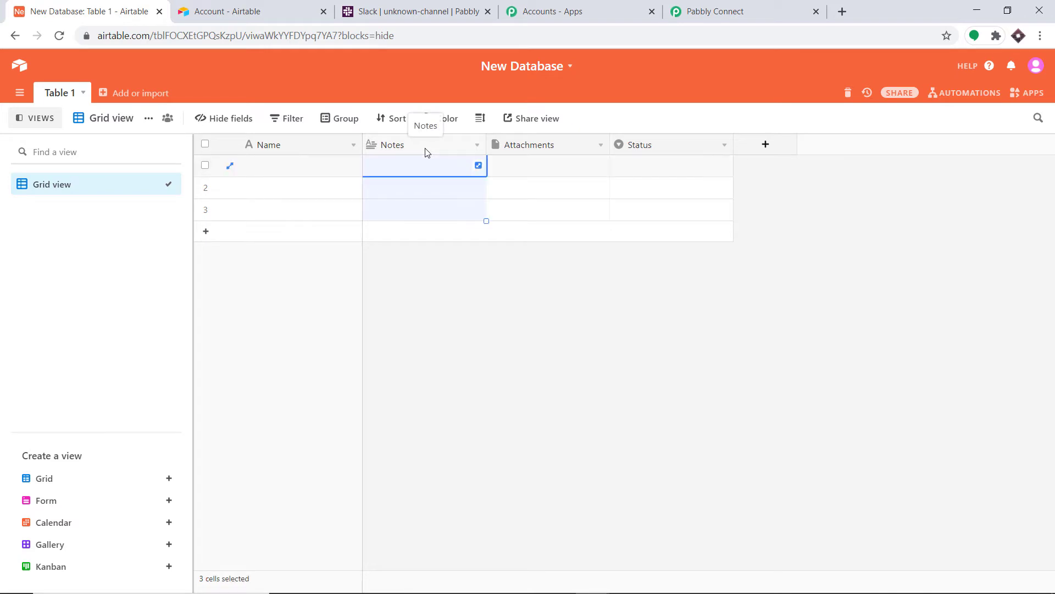
pyautogui.click(475, 144)
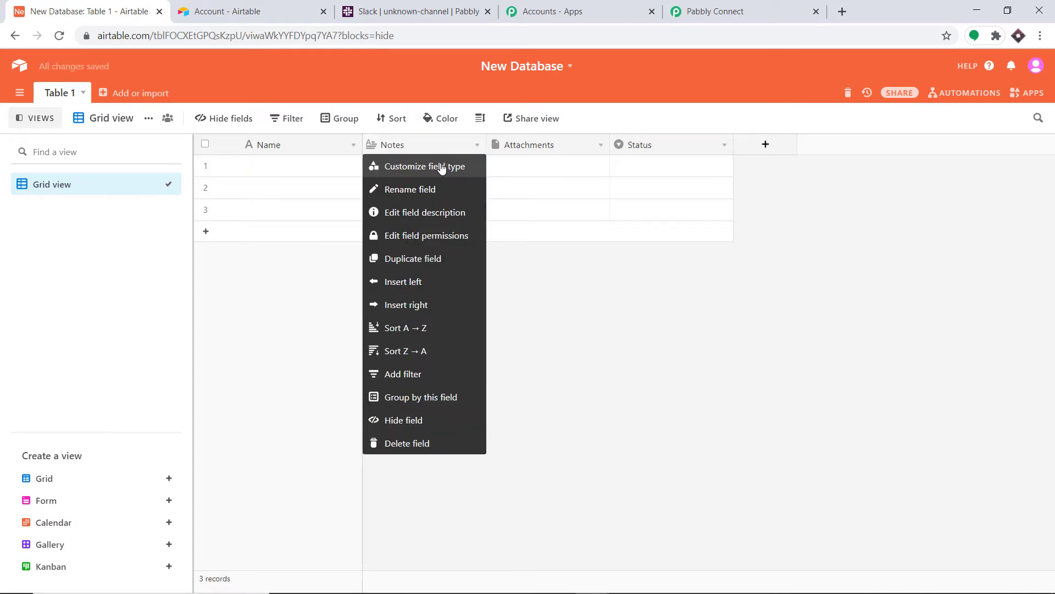
pyautogui.click(441, 165)
pyautogui.press('BackSpace')
pyautogui.press('BackSpace')
pyautogui.press('BackSpace')
pyautogui.press('BackSpace')
pyautogui.press('BackSpace')
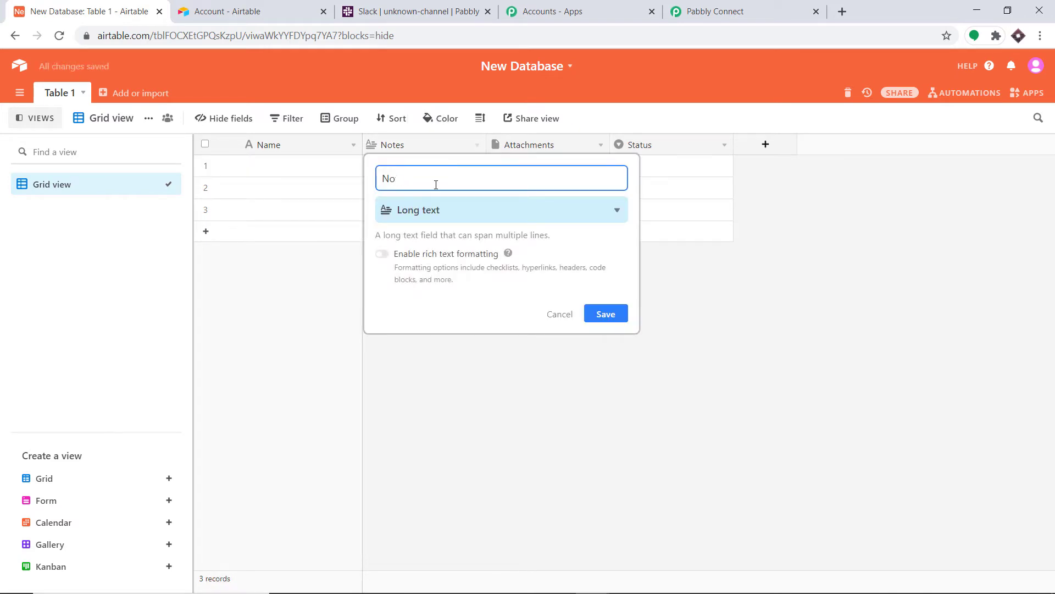
pyautogui.write('Last Name')
pyautogui.click(616, 314)
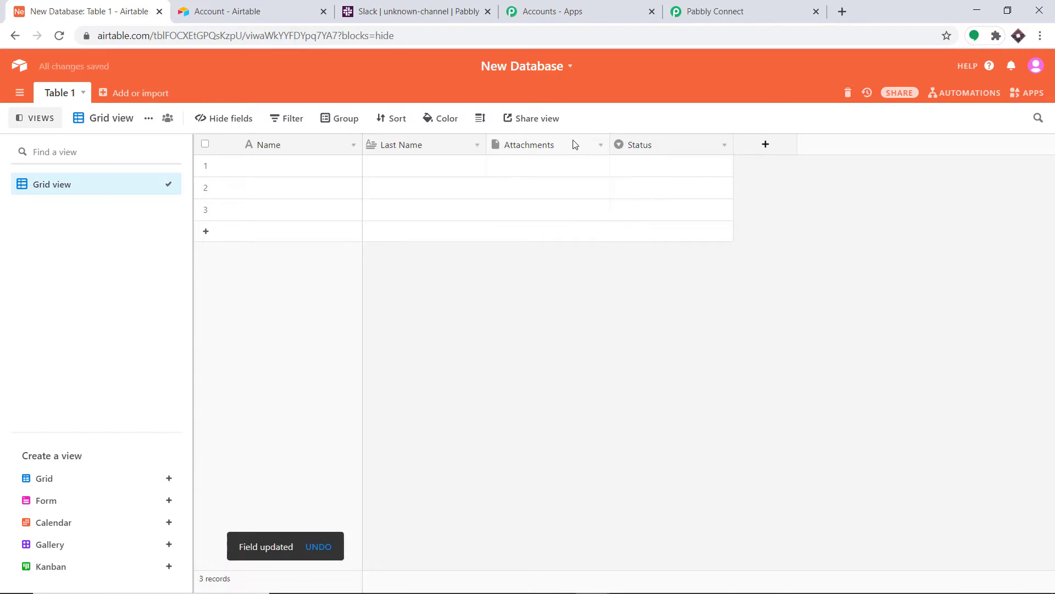
# - Turn the Attachments field into an Email-type field named 'Email'
pyautogui.click(598, 148)
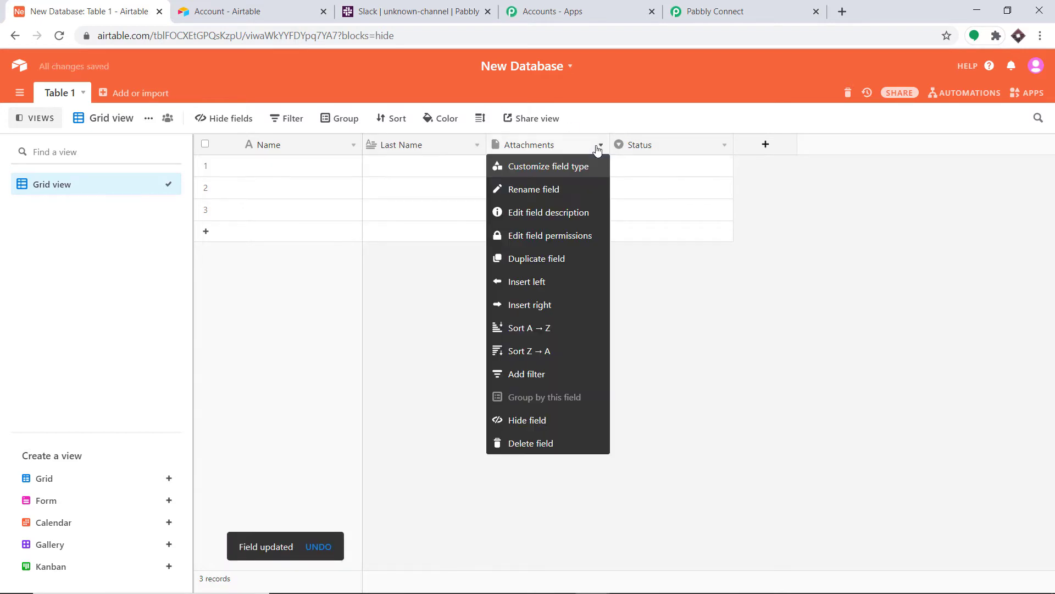
pyautogui.click(561, 166)
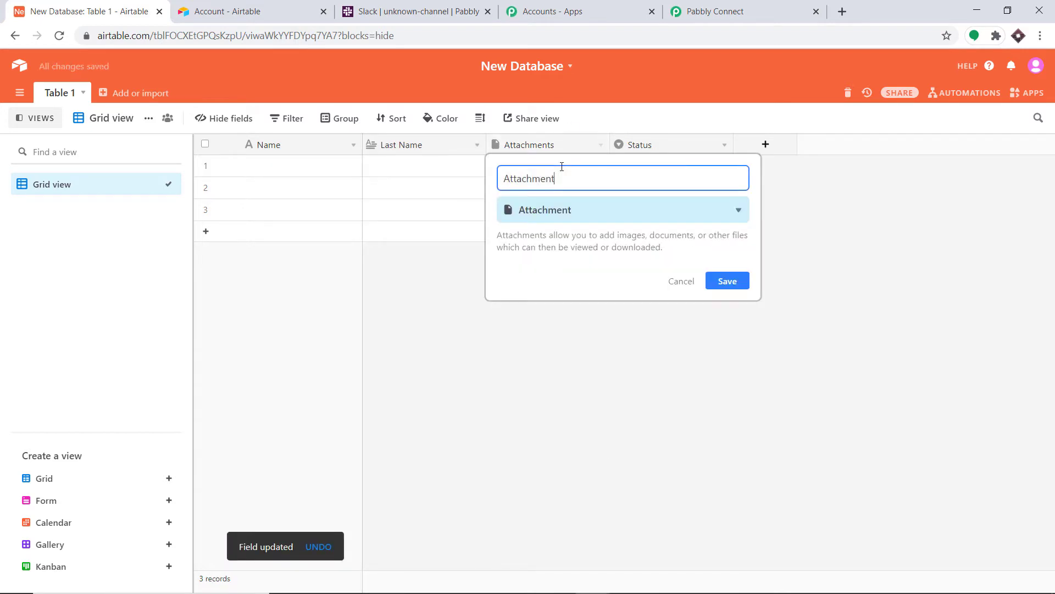
pyautogui.hotkey('ctrl', 'a')
pyautogui.write('Email')
pyautogui.click(580, 216)
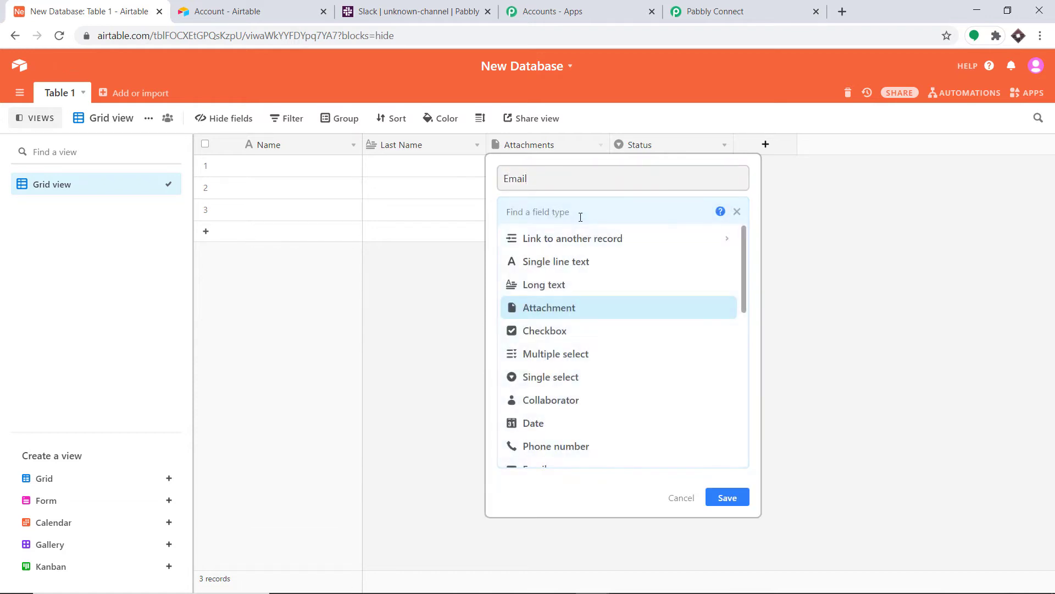
pyautogui.write('emai')
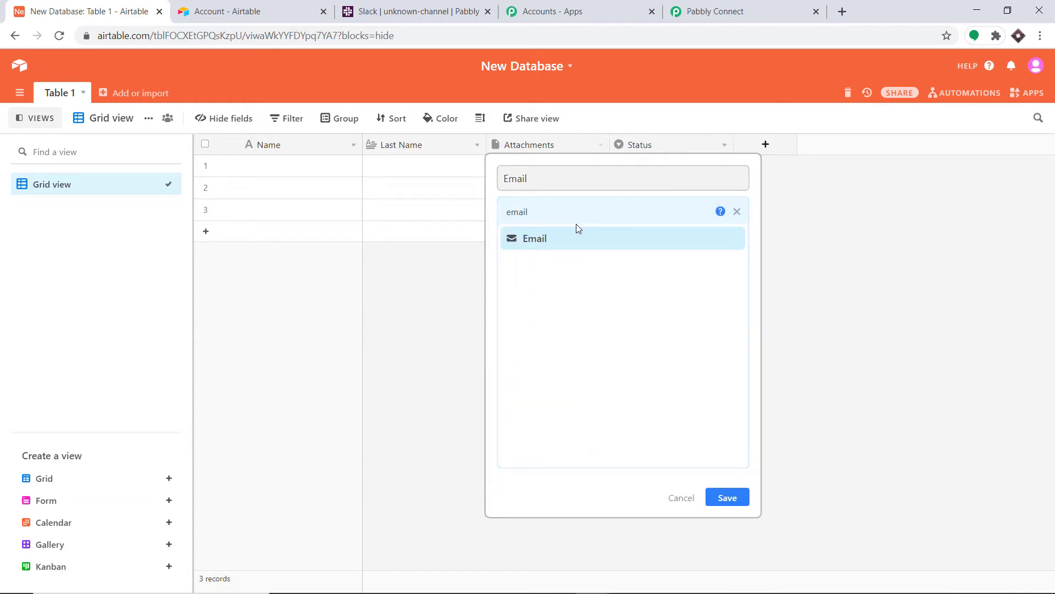
pyautogui.write('l')
pyautogui.click(568, 238)
pyautogui.click(727, 269)
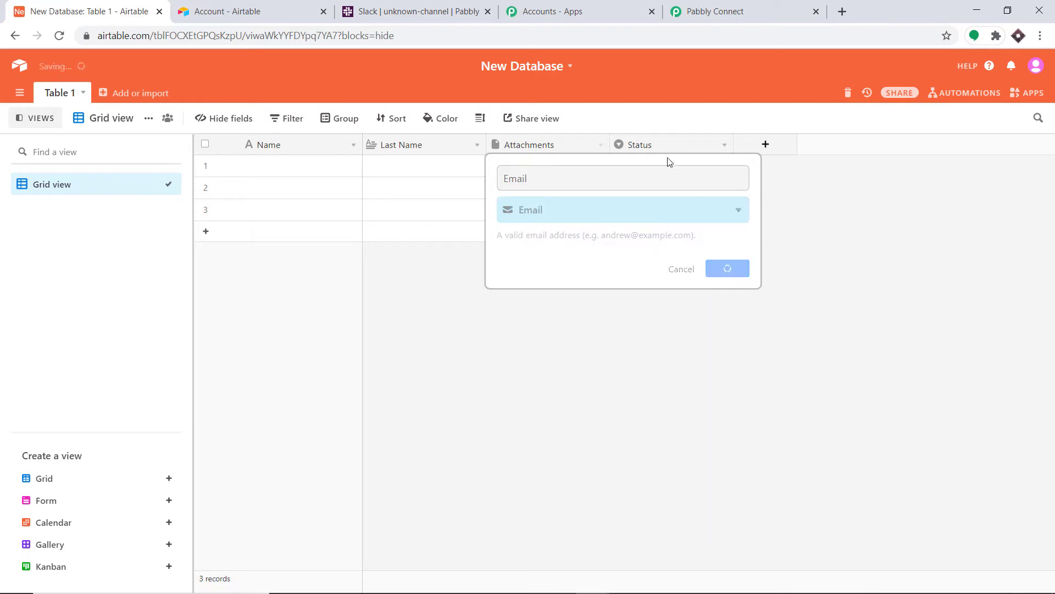
# - Turn the Status field into a single line text field named 'Address'
pyautogui.click(663, 147)
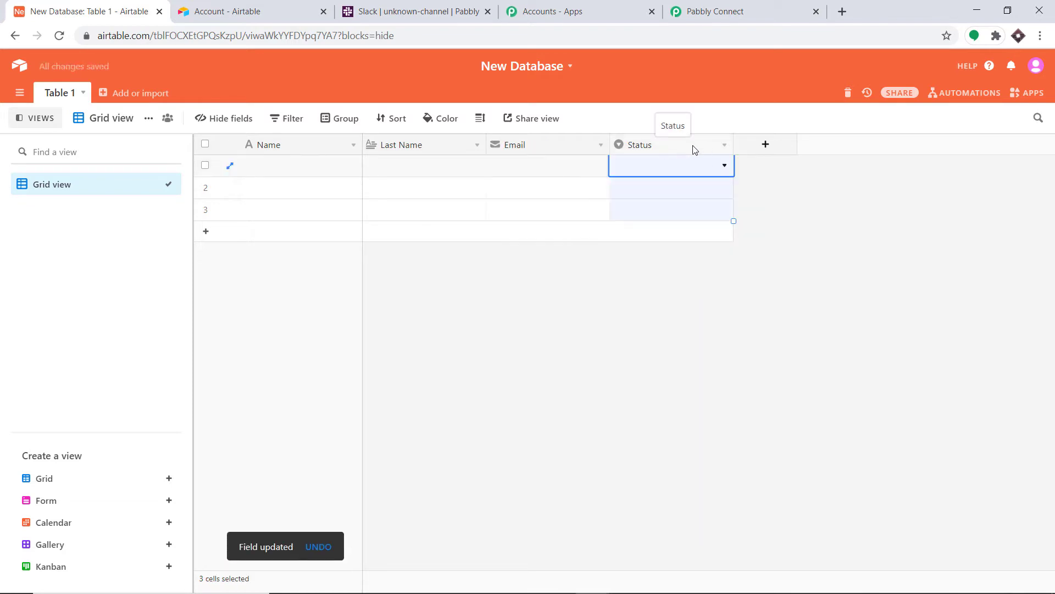
pyautogui.click(723, 146)
pyautogui.click(696, 169)
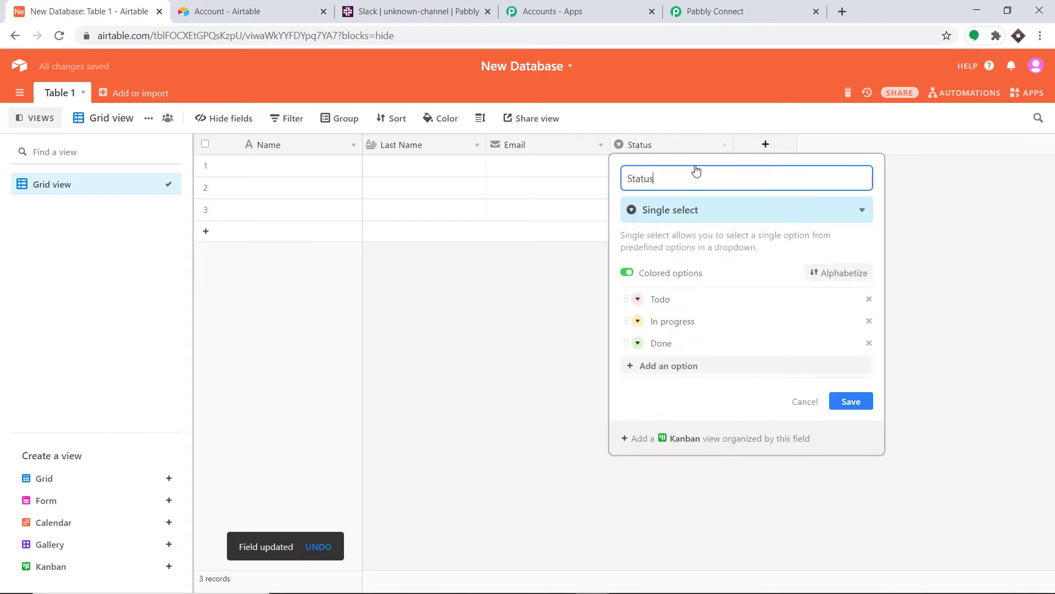
pyautogui.press('BackSpace')
pyautogui.press('BackSpace')
pyautogui.press('BackSpace')
pyautogui.press('BackSpace')
pyautogui.press('BackSpace')
pyautogui.write('Address')
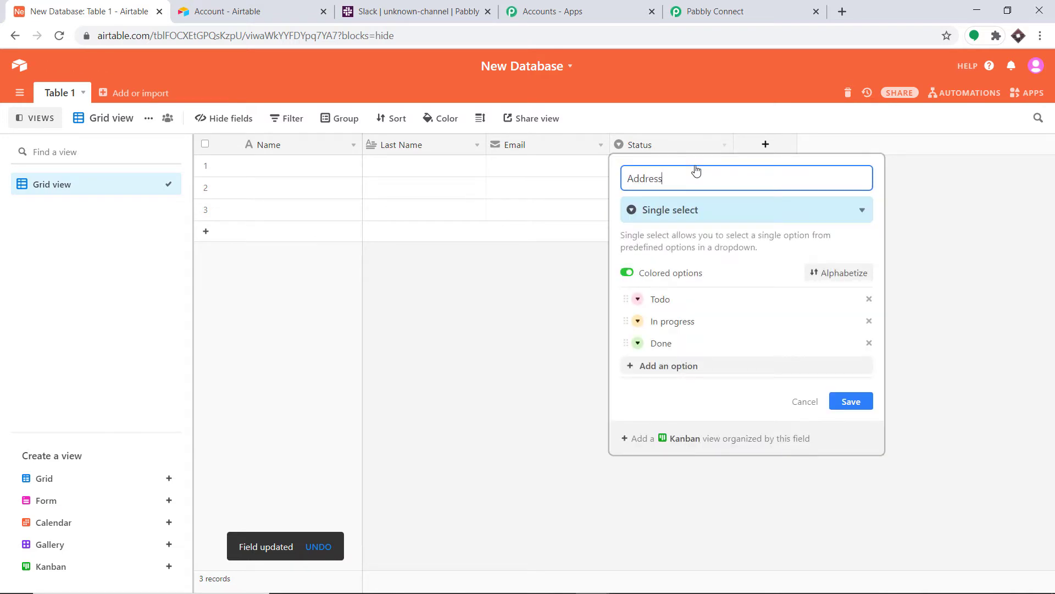
pyautogui.click(710, 214)
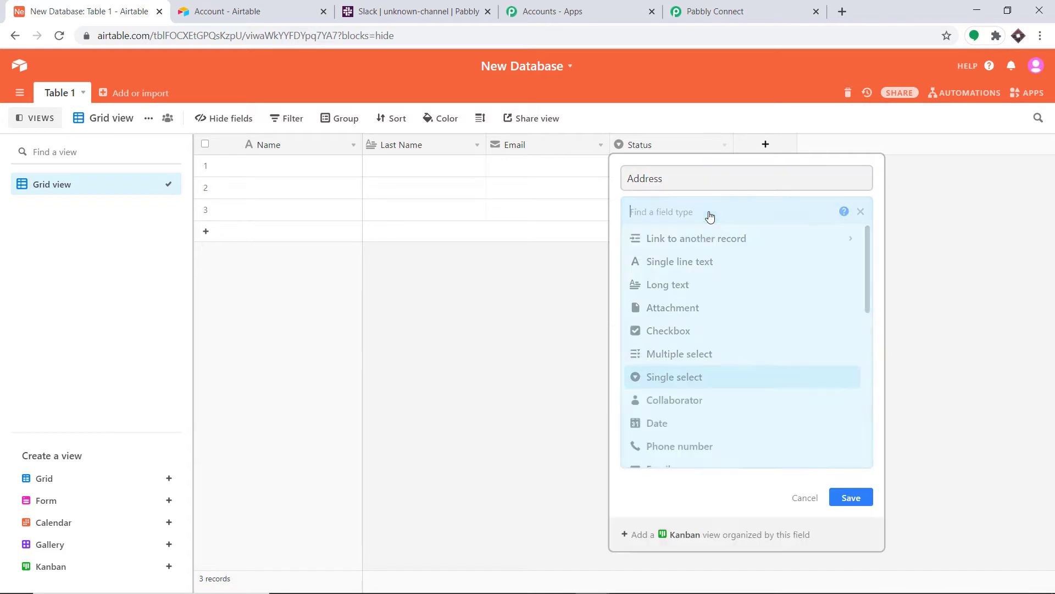
pyautogui.click(706, 262)
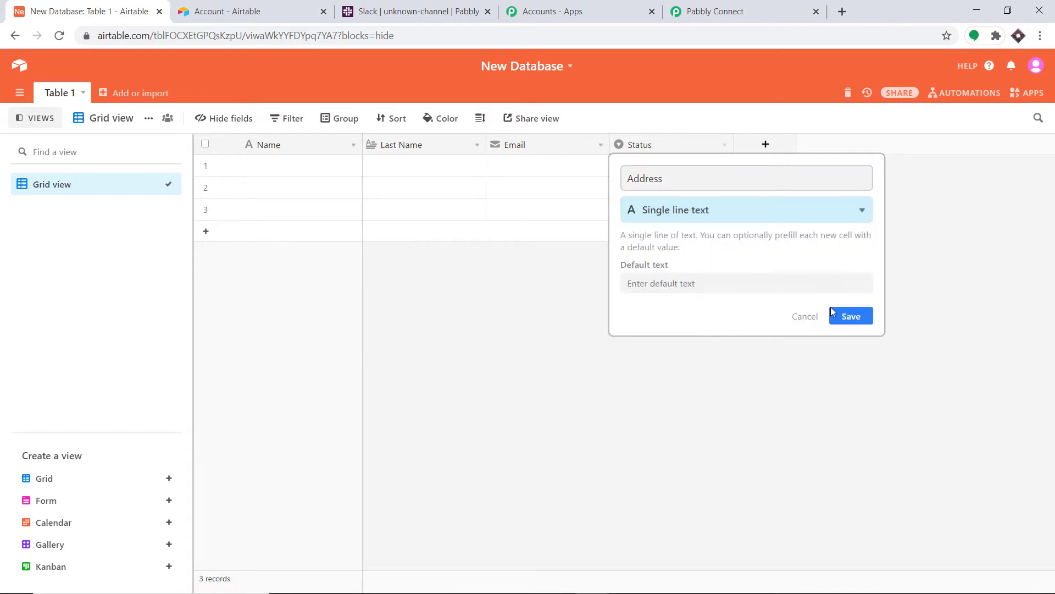
pyautogui.click(851, 318)
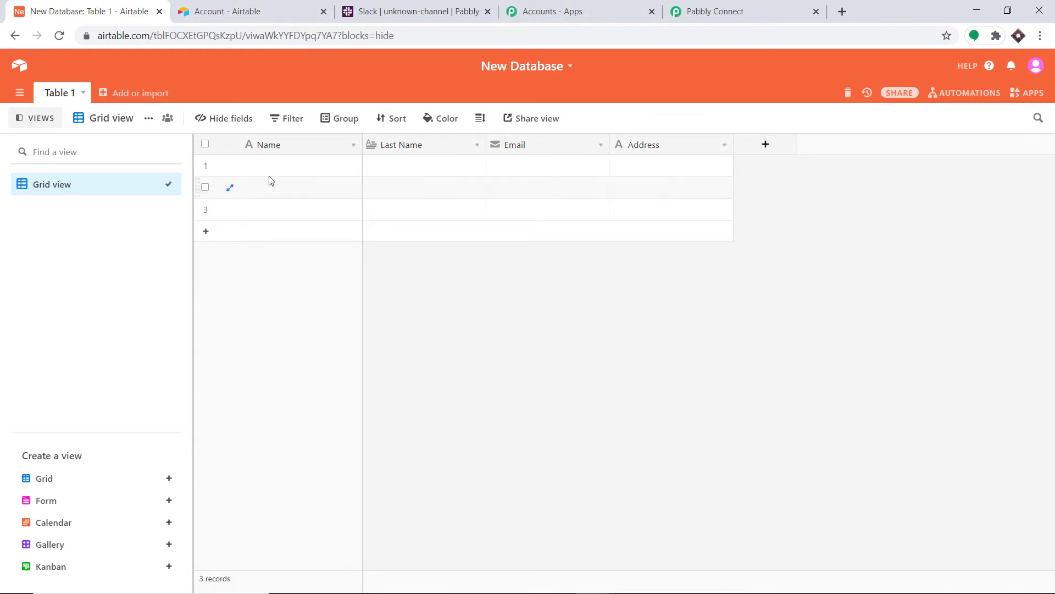
# - Choose Table 1 as the trigger table and select the first record's Name cell in Airtable
pyautogui.click(715, 10)
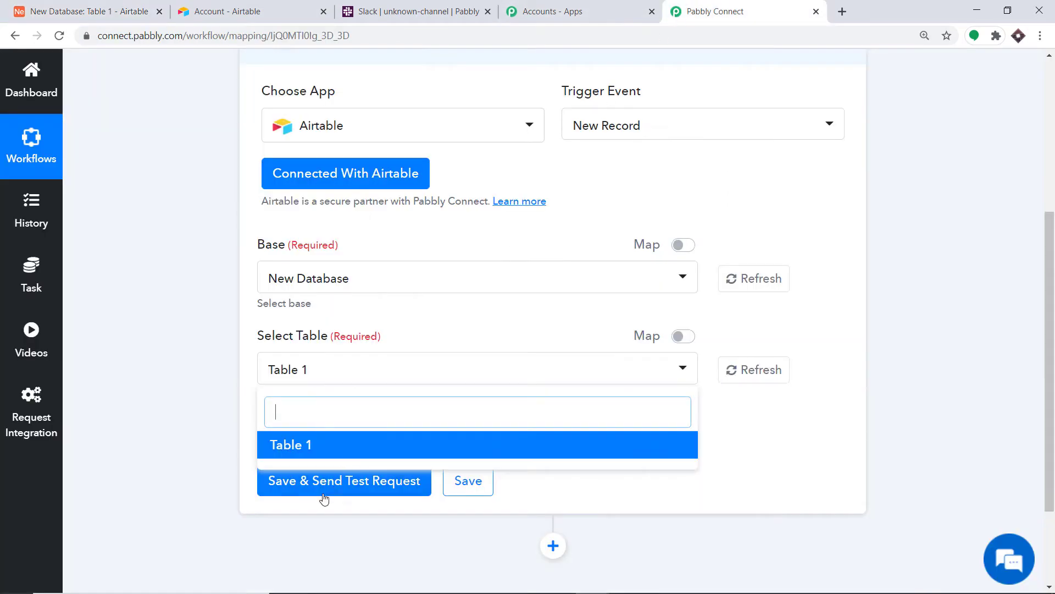
pyautogui.click(394, 377)
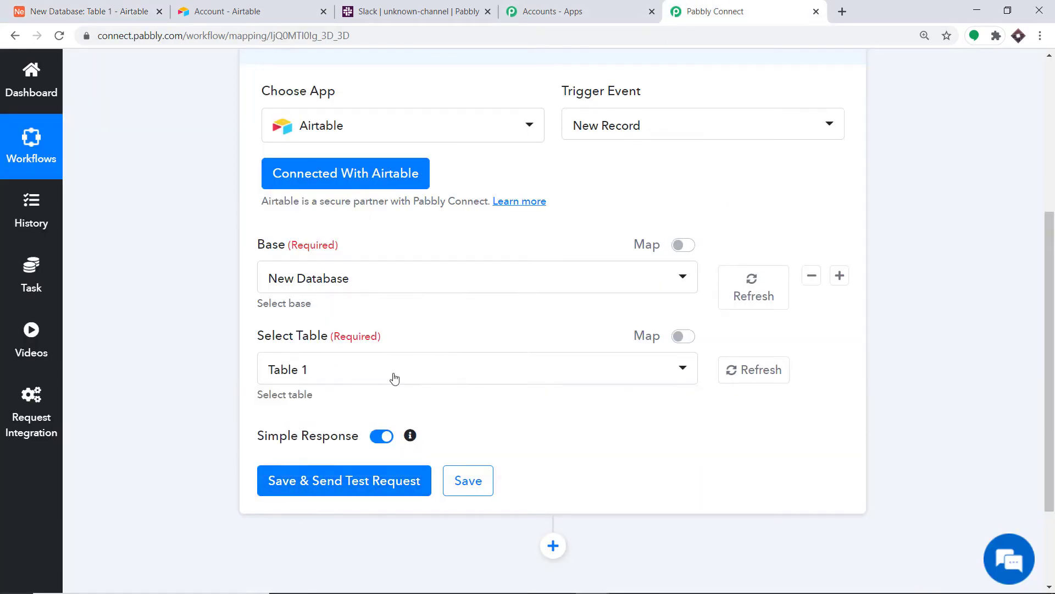
pyautogui.click(338, 491)
pyautogui.click(88, 11)
pyautogui.click(282, 172)
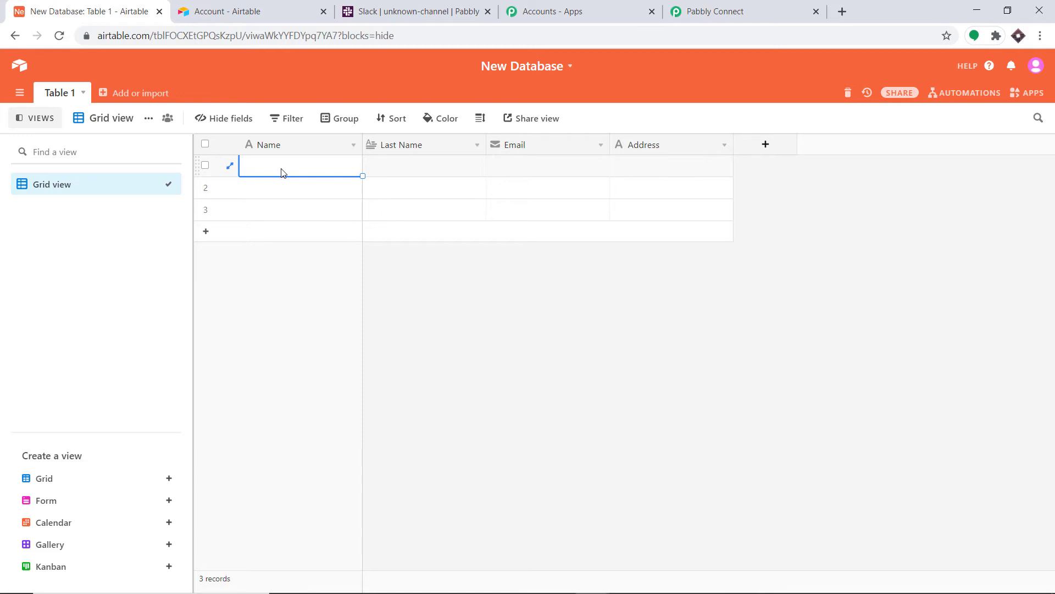
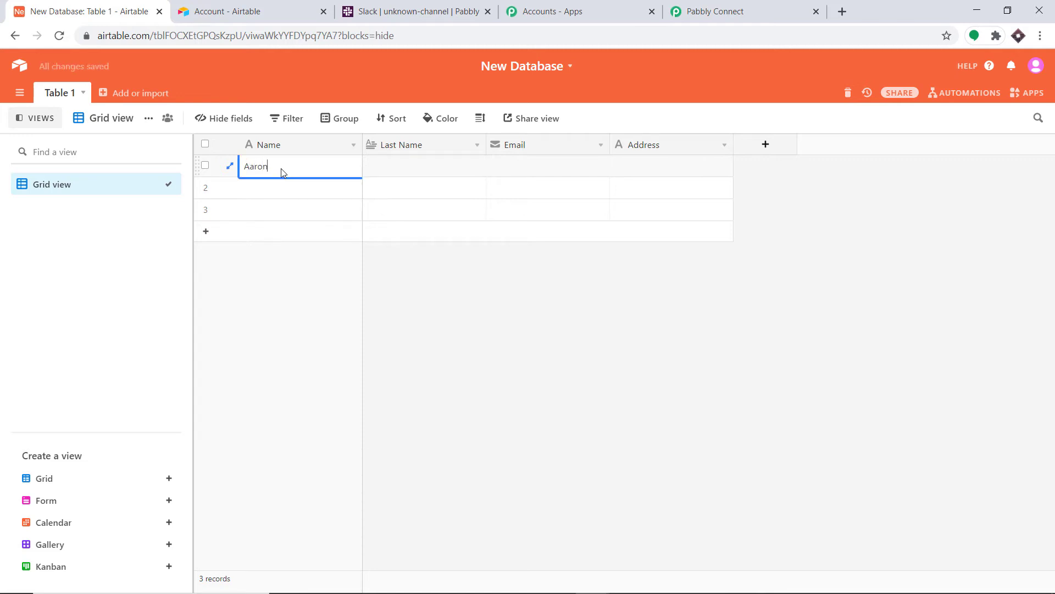
# - Enter the contact's first name, last name and e-mail in record 1, widening the Email column
pyautogui.click(405, 175)
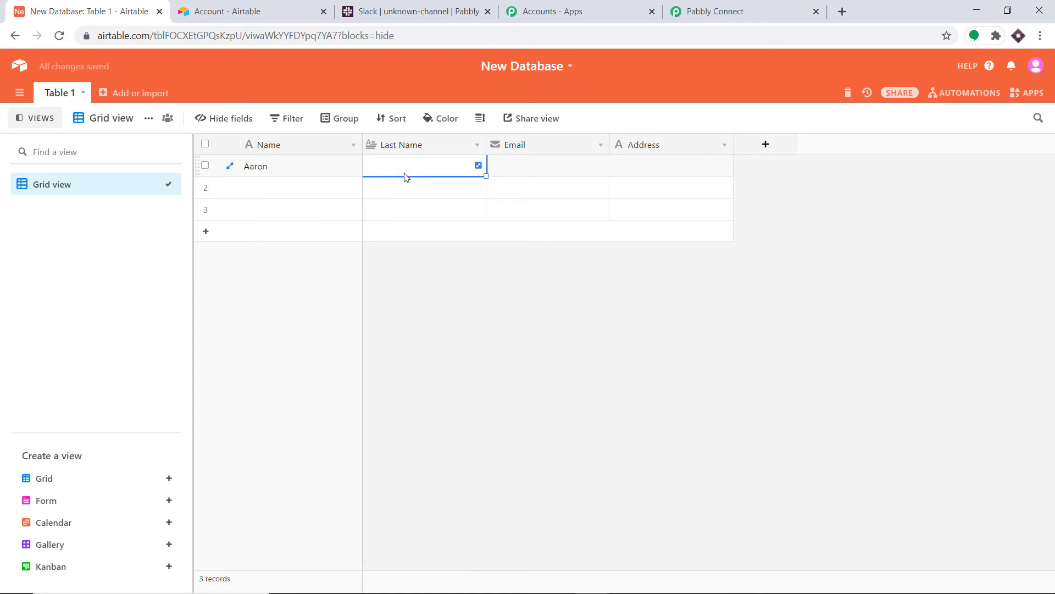
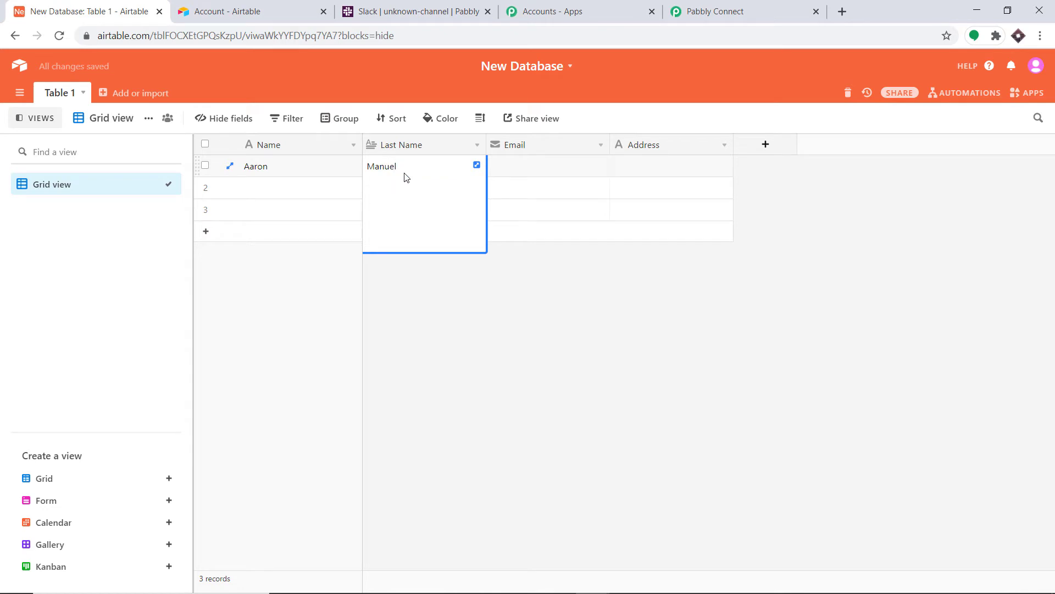
pyautogui.click(525, 172)
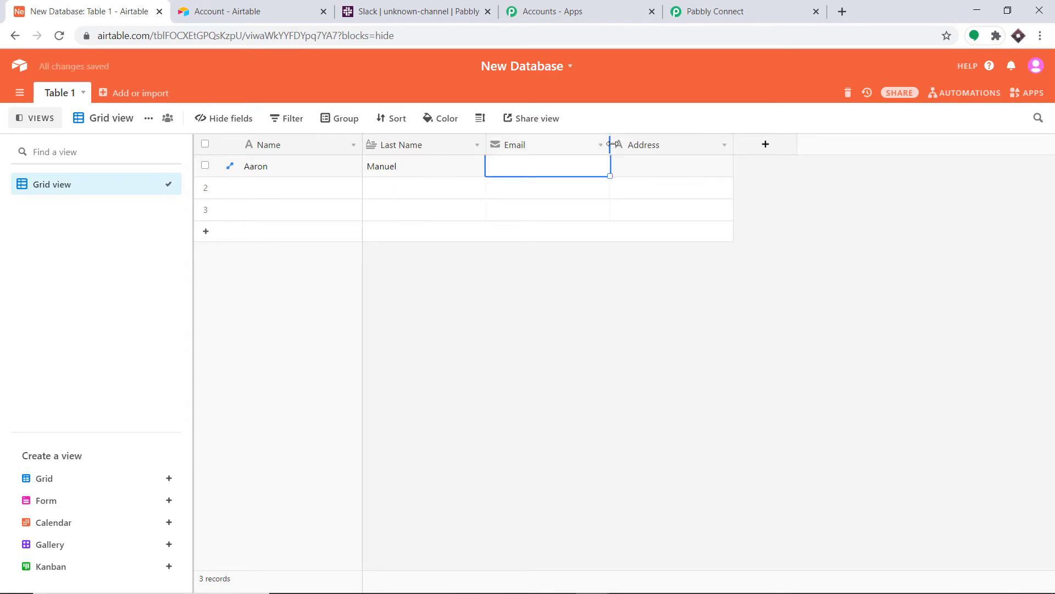
pyautogui.moveTo(610, 144); pyautogui.dragTo(670, 150)
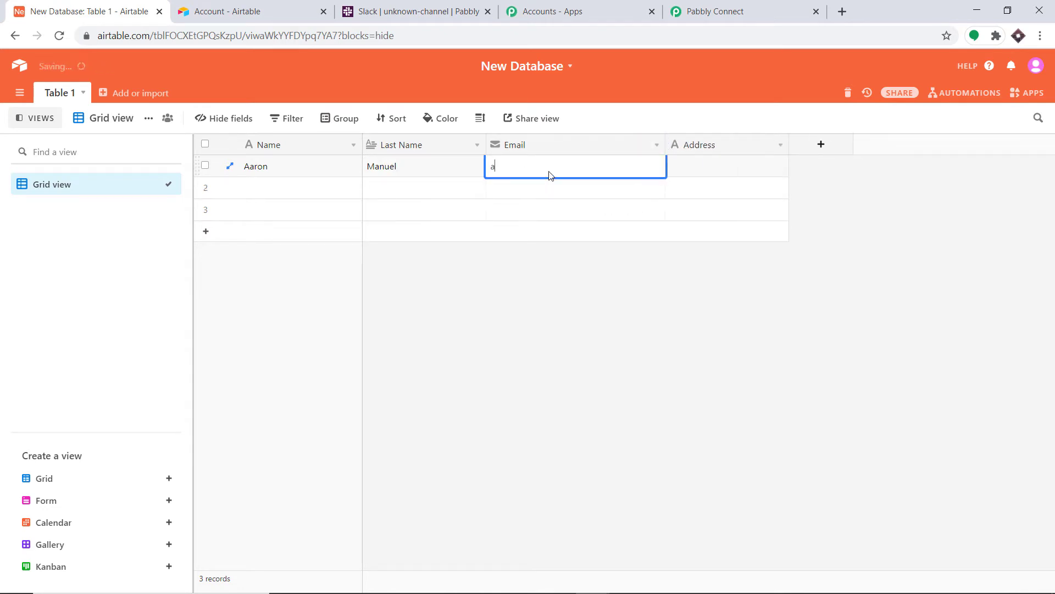
# - Enter the contact's postal address, widening the Address column, and dismiss the field form
pyautogui.click(715, 166)
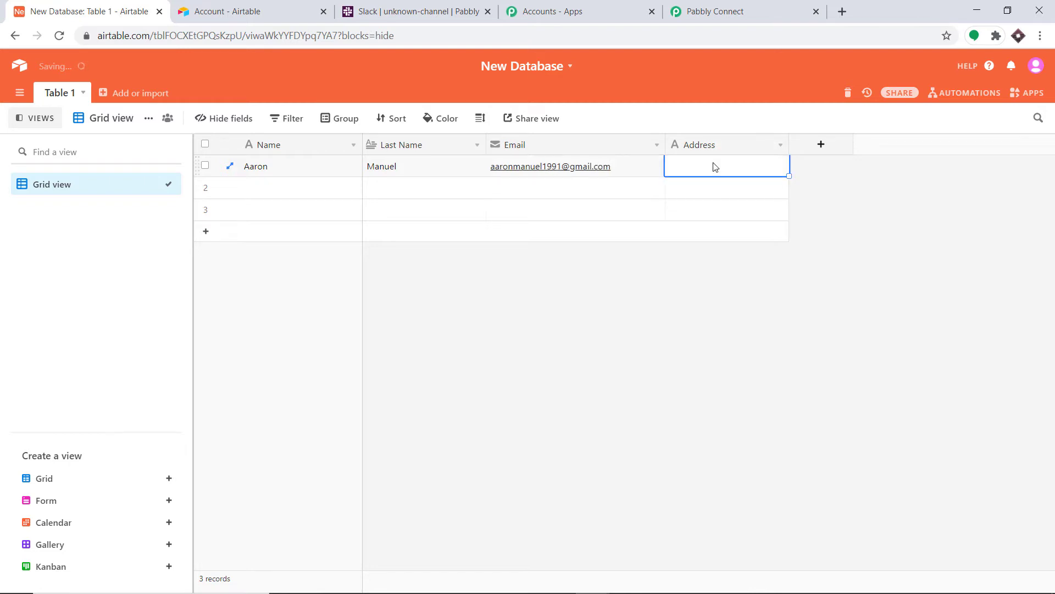
pyautogui.moveTo(788, 144); pyautogui.dragTo(847, 144)
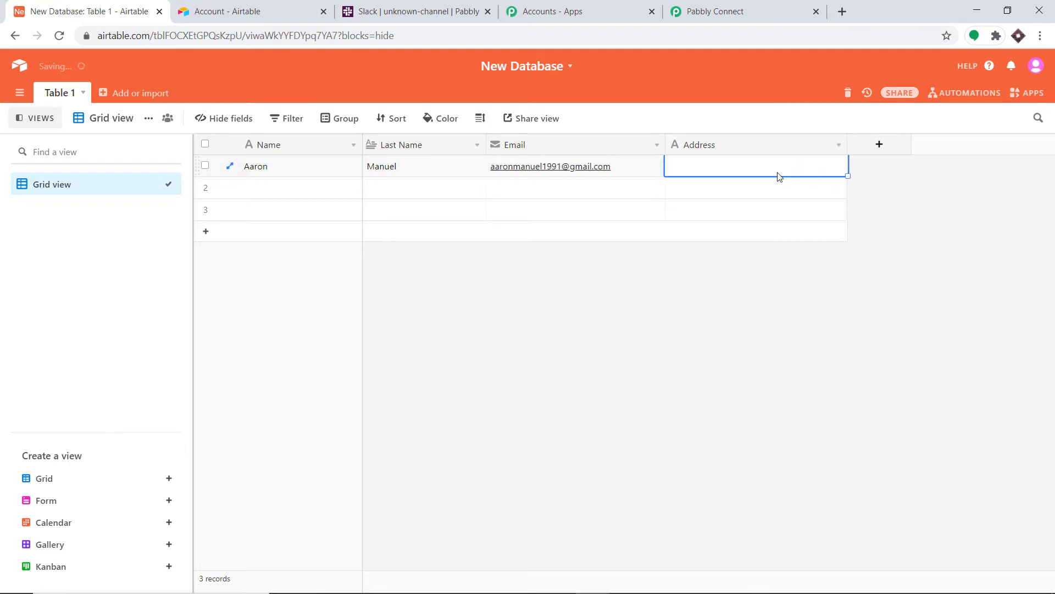
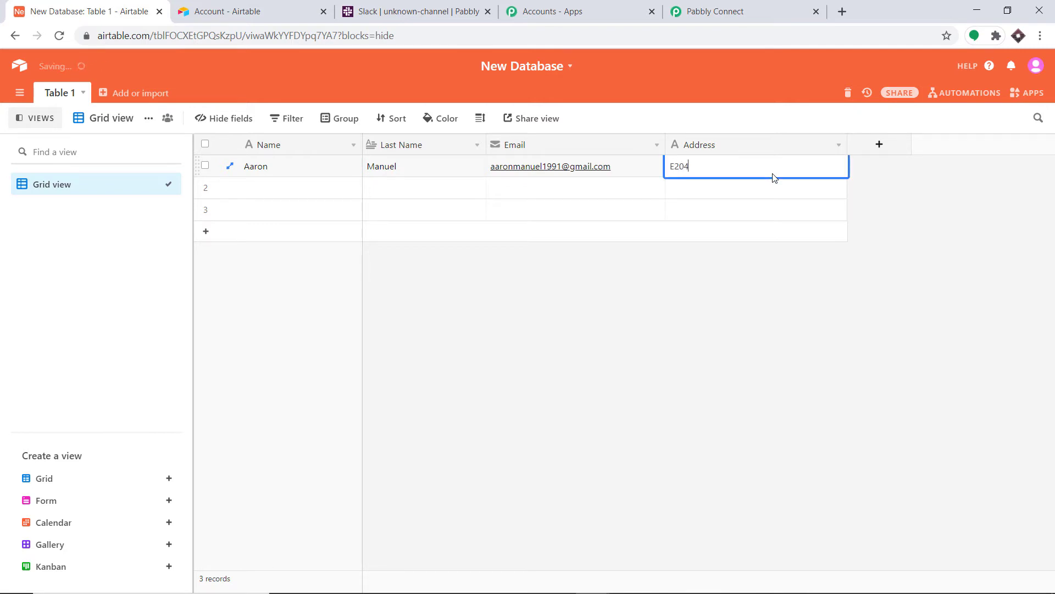
pyautogui.click(906, 207)
pyautogui.click(541, 400)
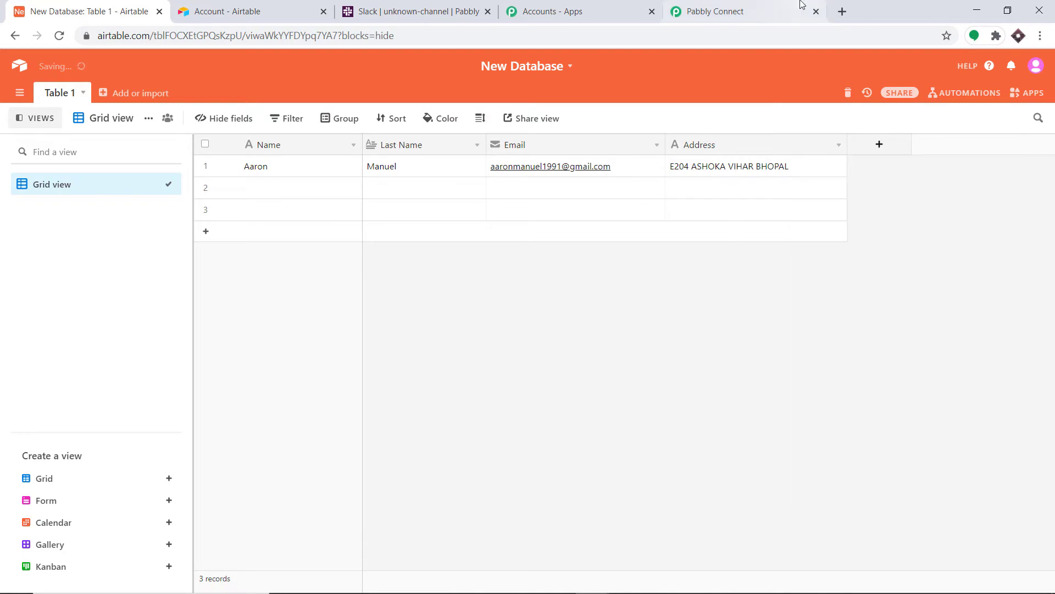
pyautogui.click(768, 5)
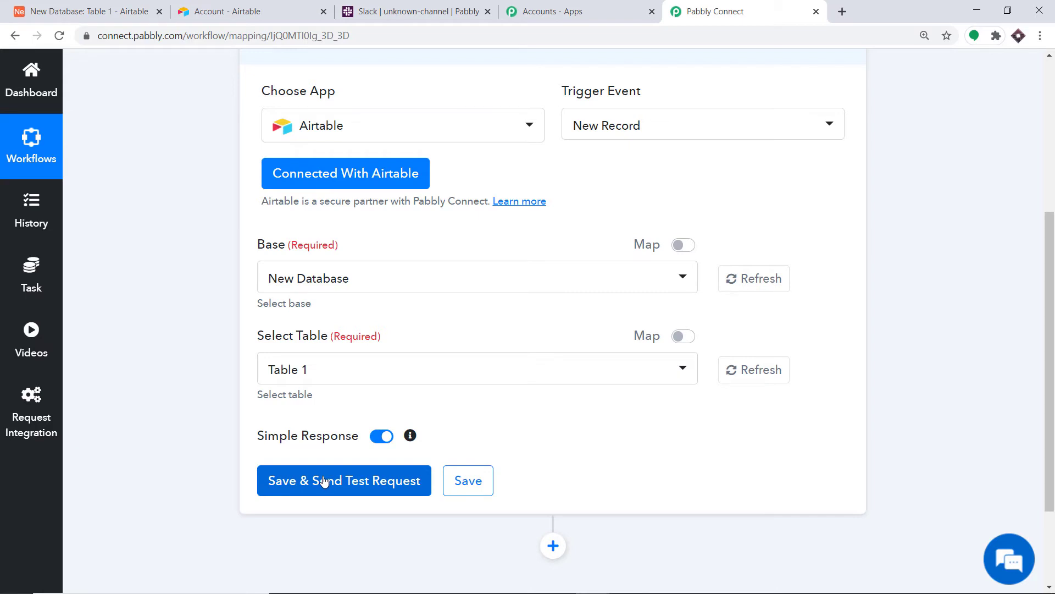
# - Save the Airtable trigger and fetch the new record's id, Name, Last Name, Email, Address and createdTime
pyautogui.click(245, 11)
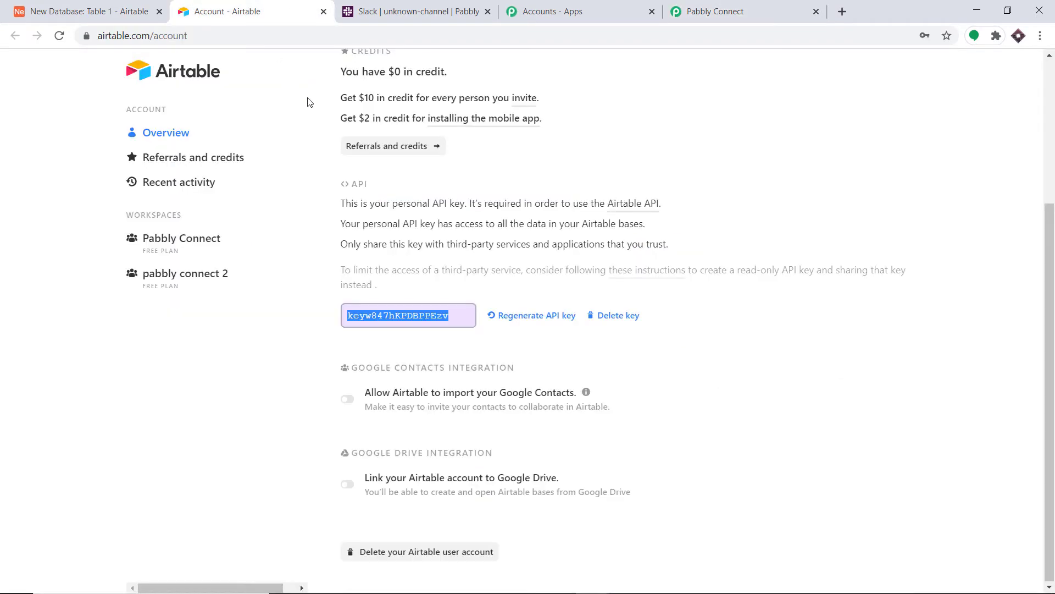
pyautogui.click(116, 7)
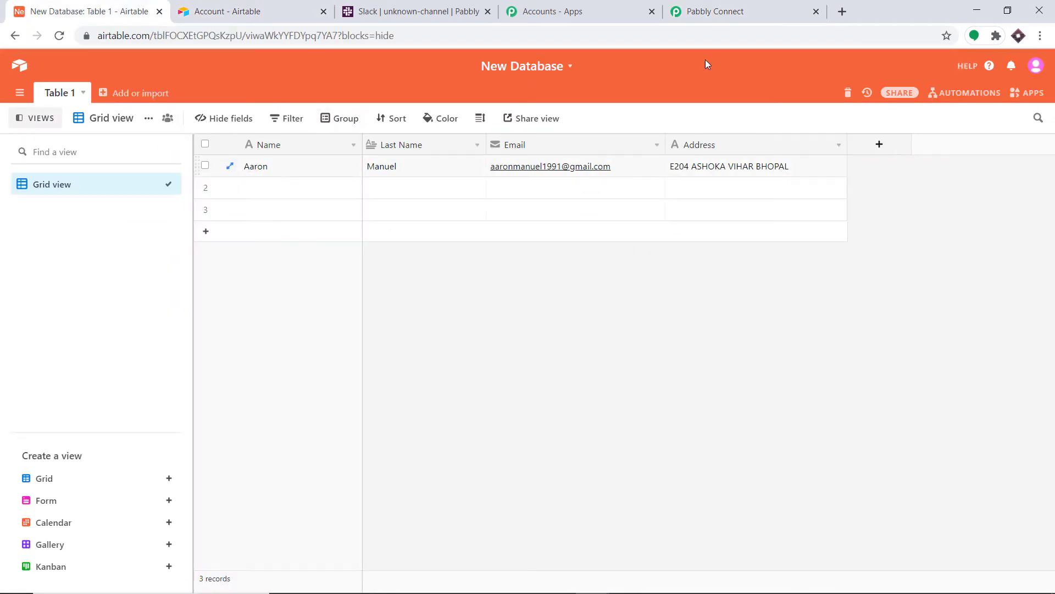
pyautogui.click(717, 4)
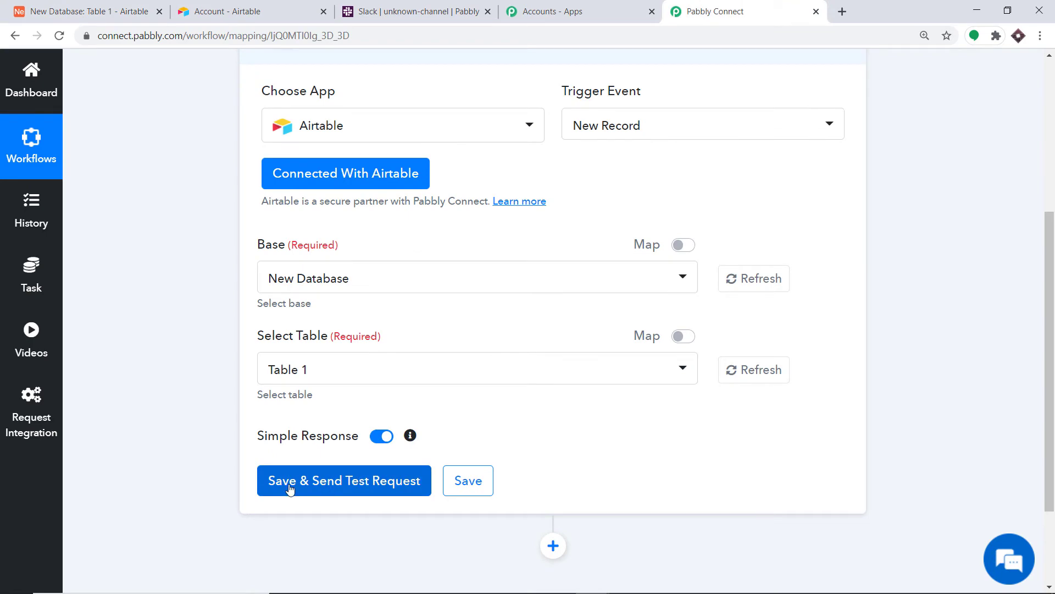
pyautogui.click(347, 483)
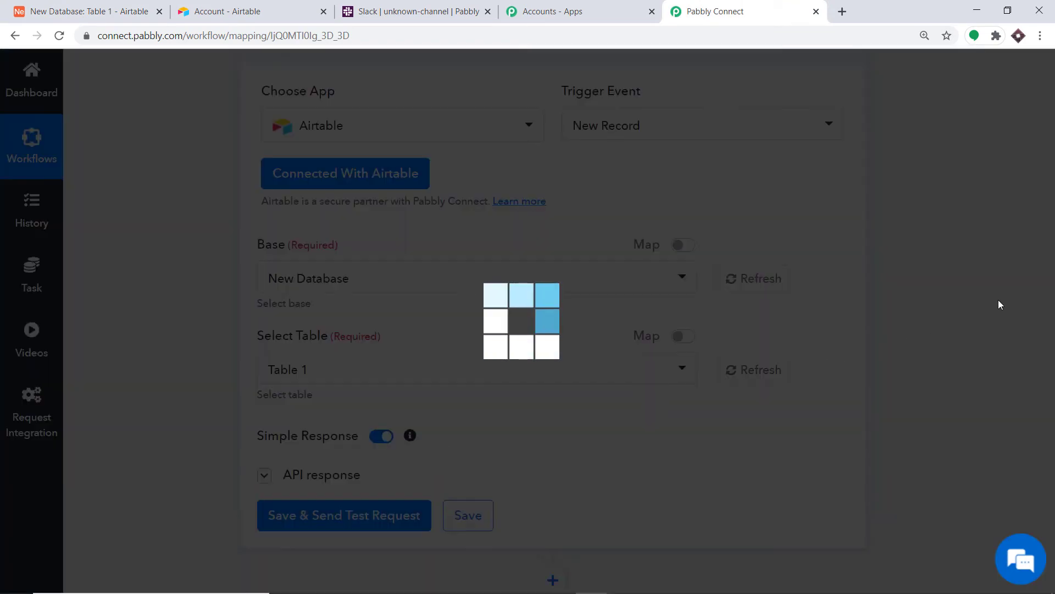
pyautogui.scroll(-7, 1054, 309)
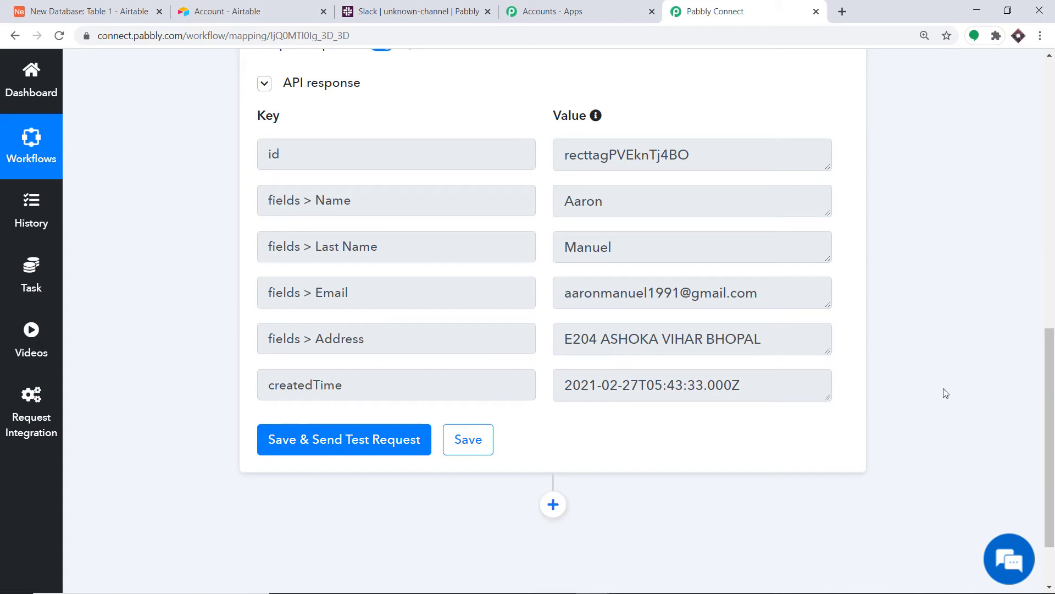
pyautogui.moveTo(1050, 408); pyautogui.dragTo(1050, 454)
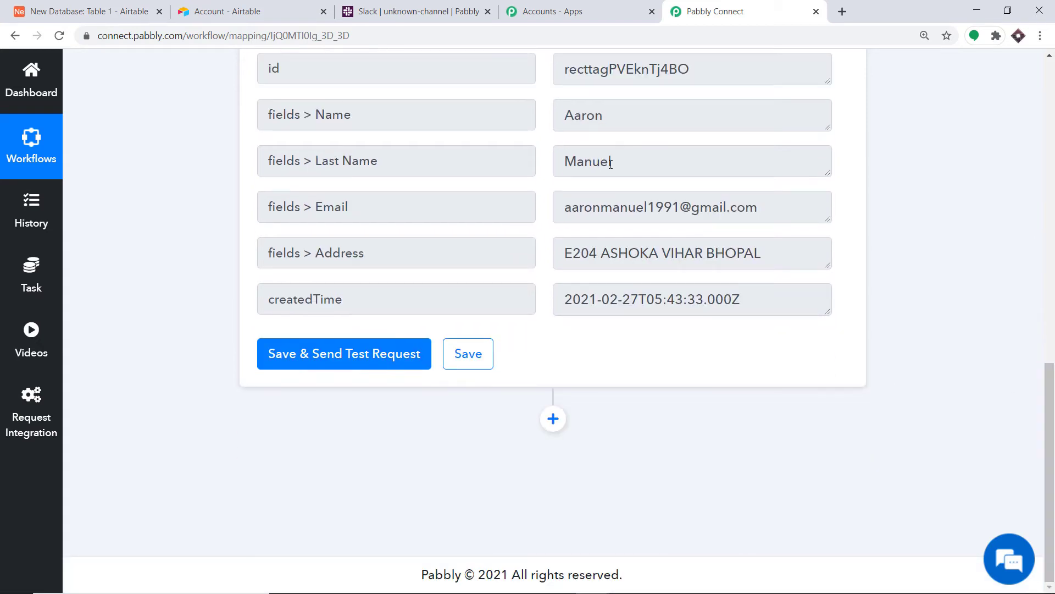
# - Add an action step after the trigger and choose Slack as its app
pyautogui.click(553, 419)
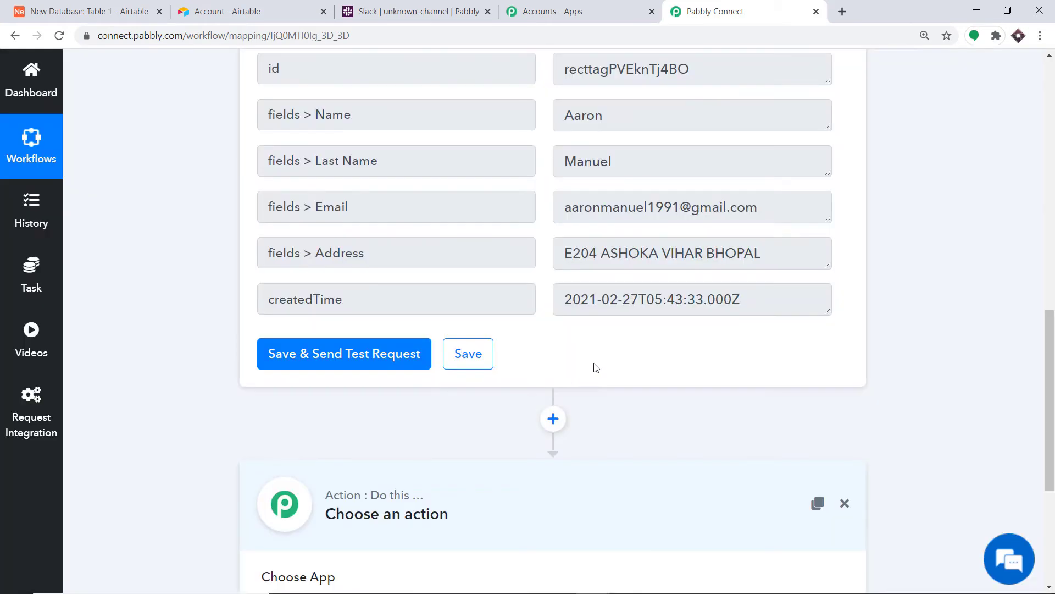
pyautogui.moveTo(1050, 394); pyautogui.dragTo(1050, 485)
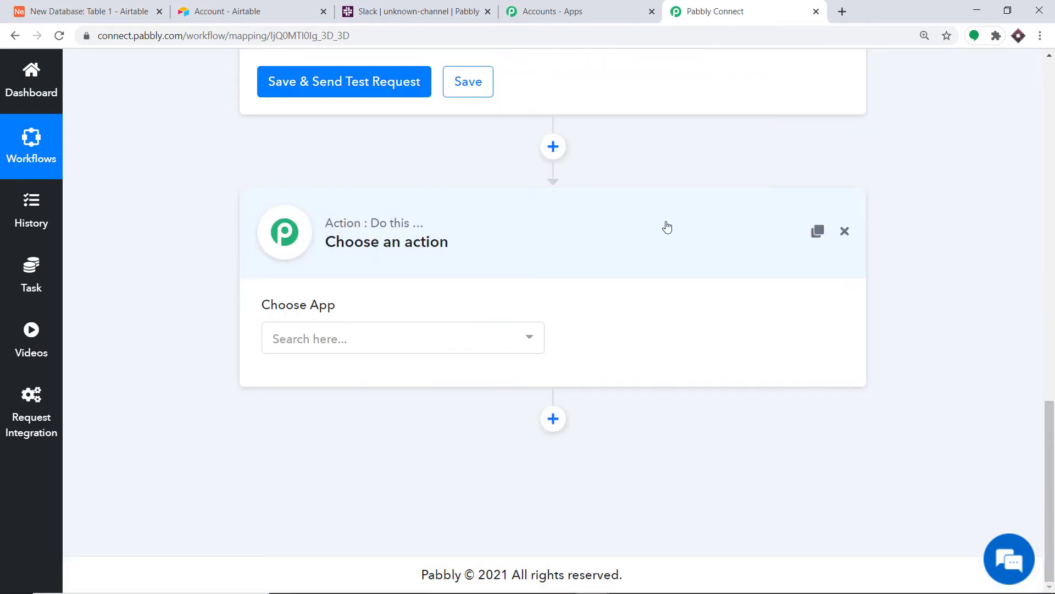
pyautogui.click(317, 340)
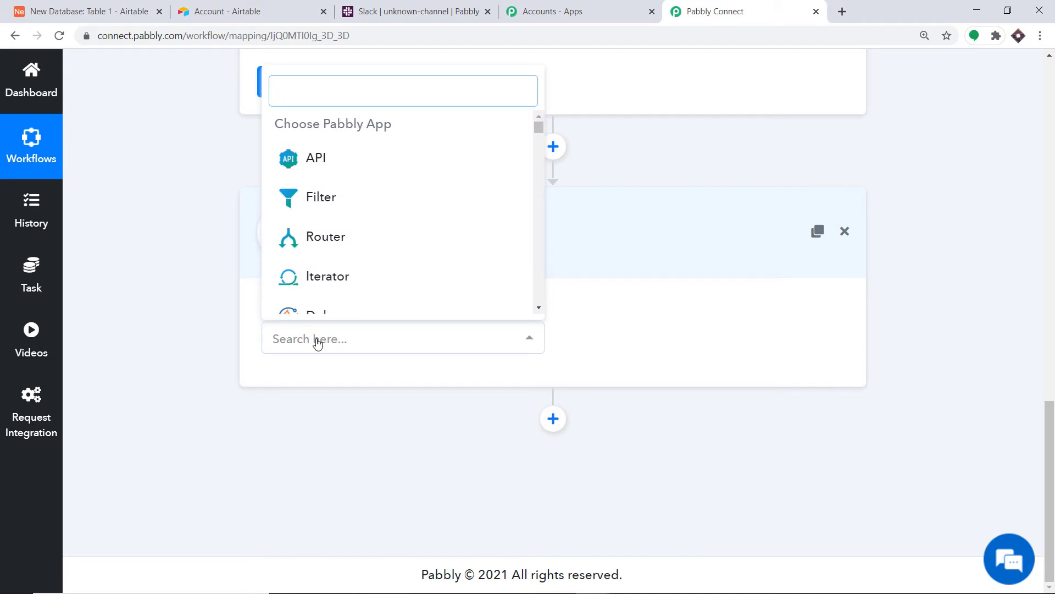
pyautogui.write('SLACK')
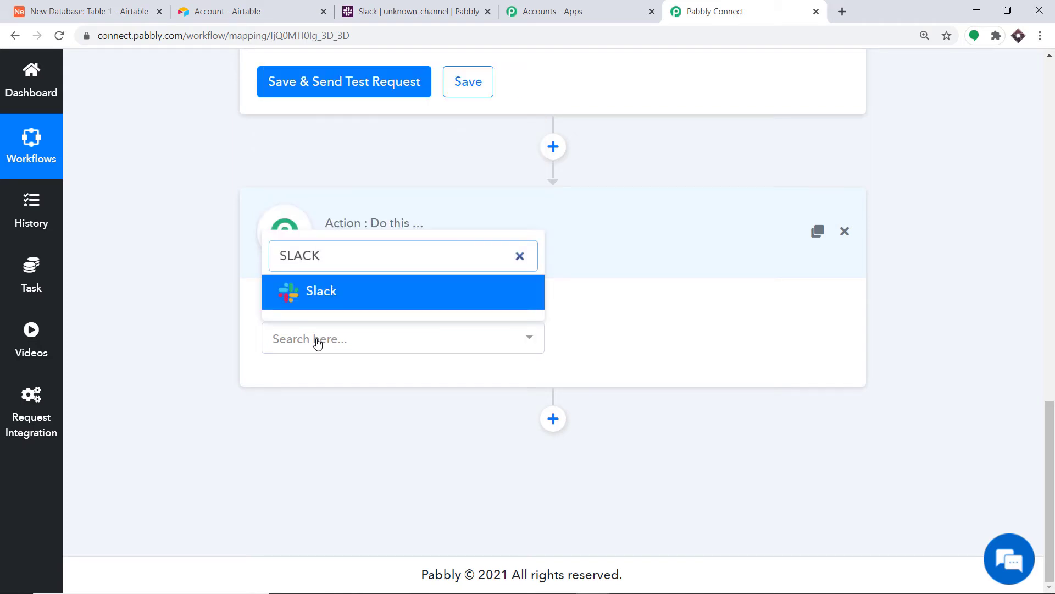
pyautogui.click(343, 293)
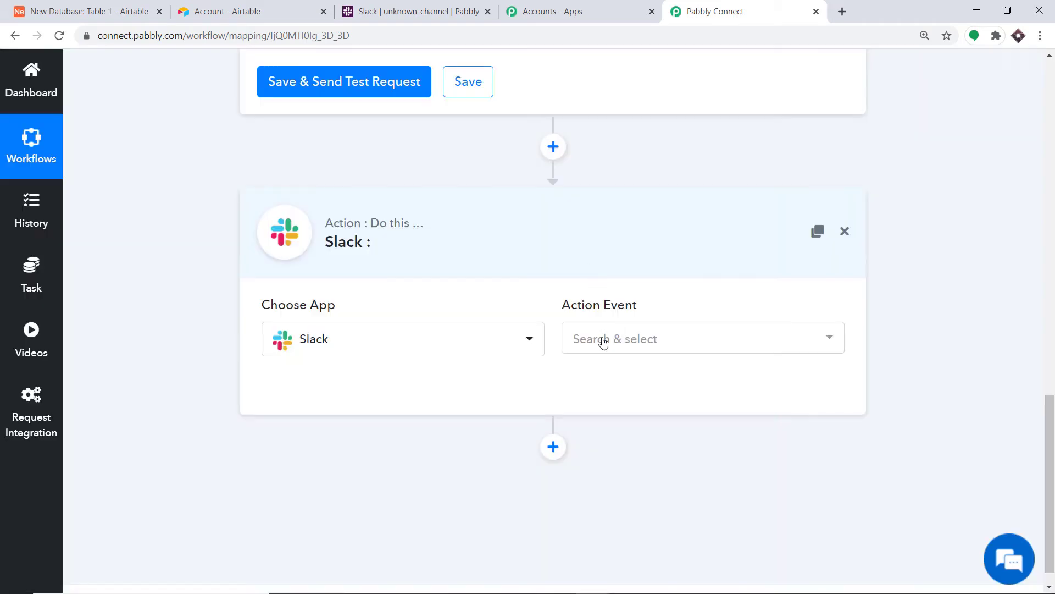
# - Set the Slack Action Event to Send Channel Message (without Image)
pyautogui.click(604, 340)
pyautogui.scroll(-1, 675, 224)
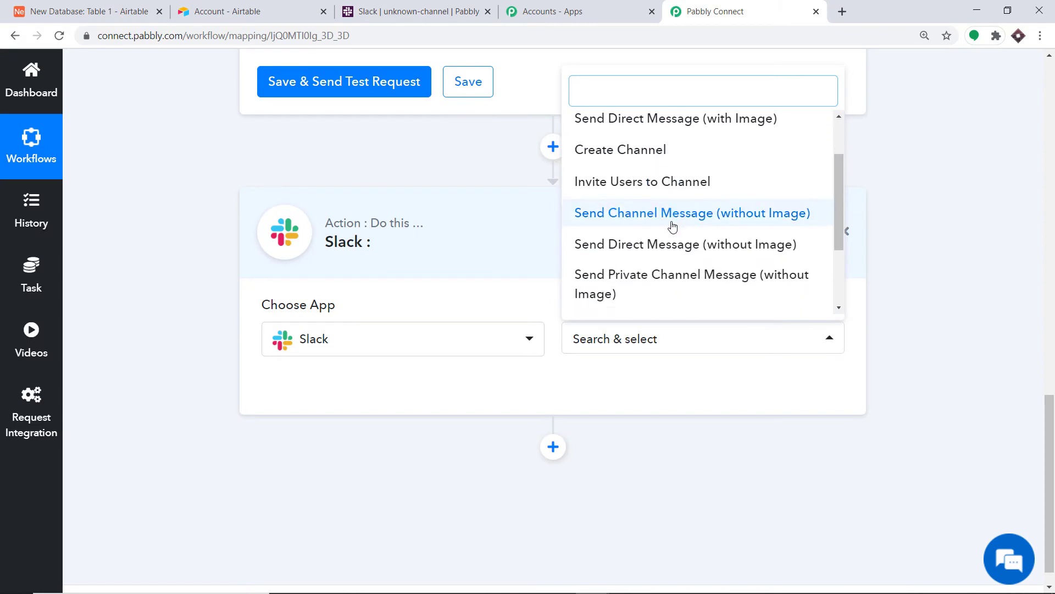
pyautogui.click(683, 214)
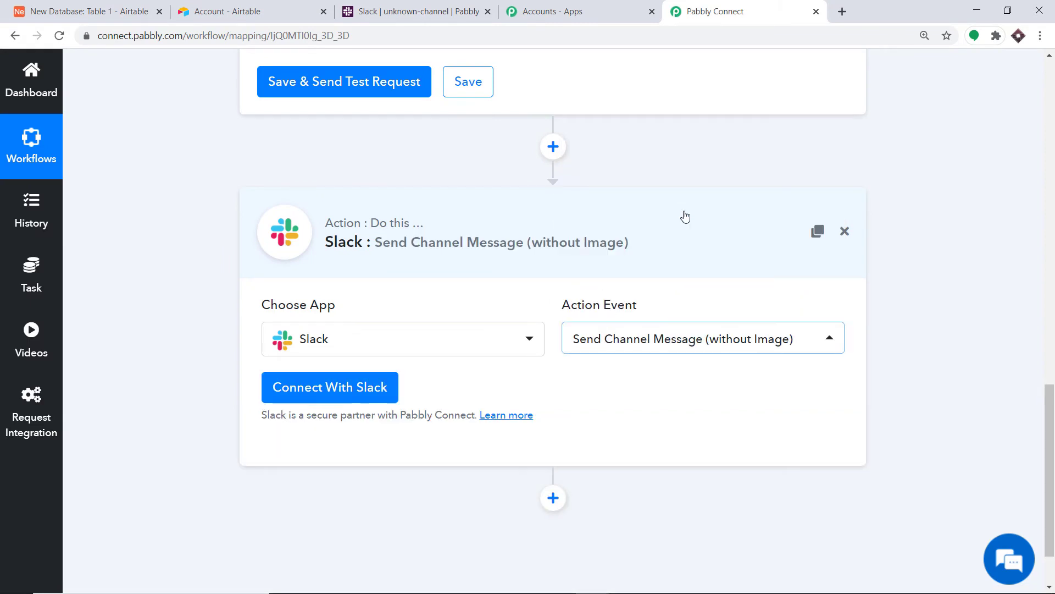
pyautogui.click(637, 345)
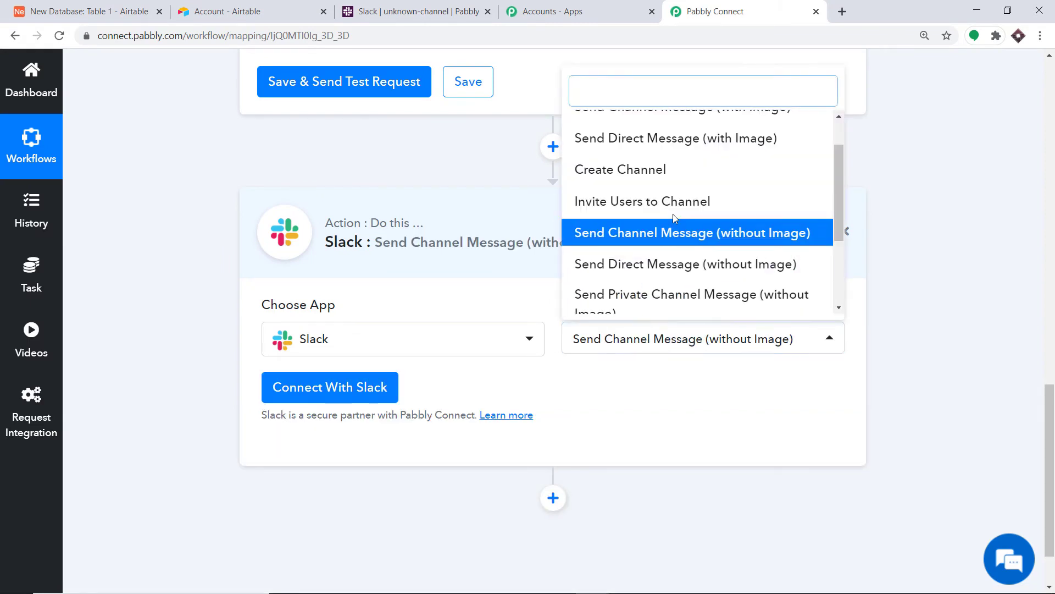
pyautogui.scroll(2, 675, 217)
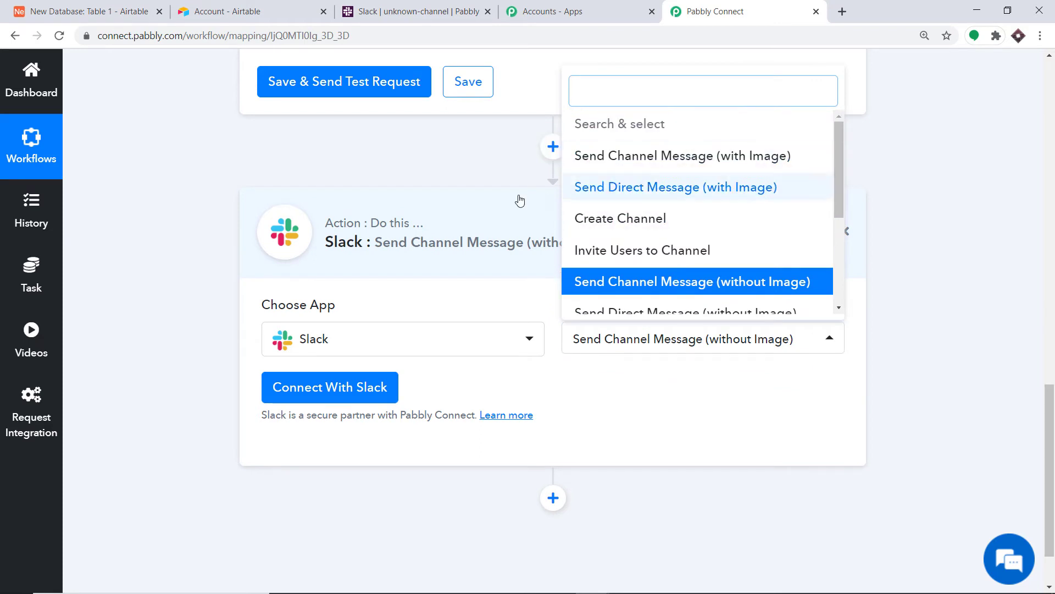
pyautogui.scroll(-2, 585, 258)
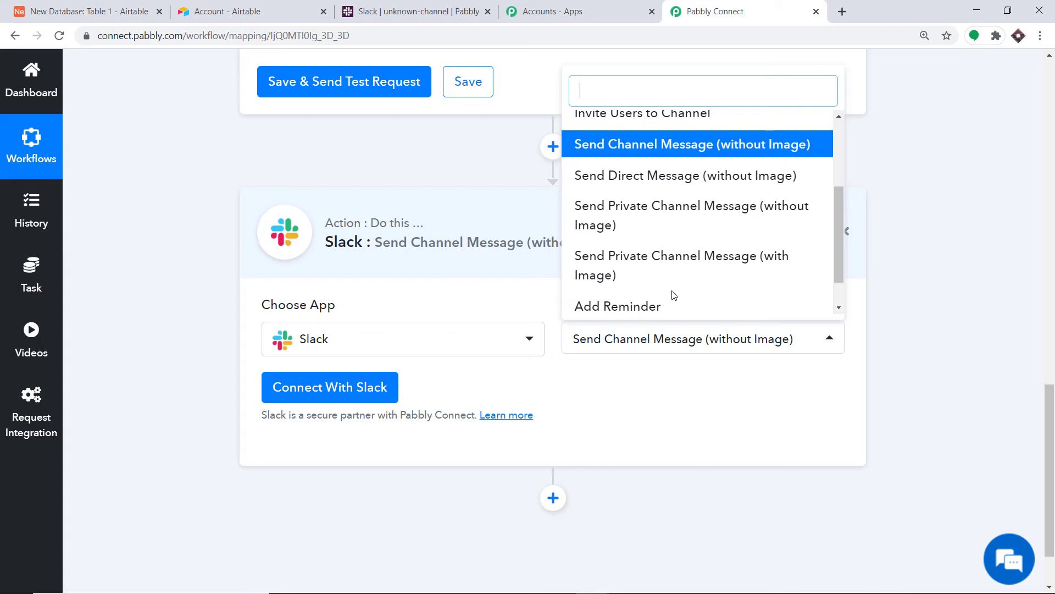
# - Connect the Slack account via Connect With Slack, allow access, and confirm Authorization Successful
pyautogui.click(341, 391)
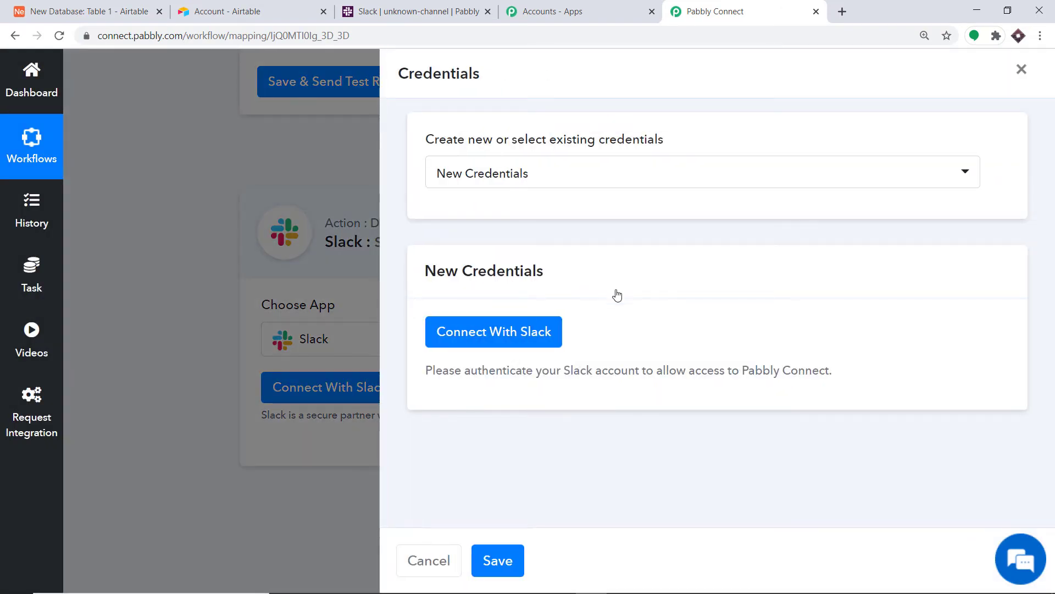
pyautogui.click(511, 333)
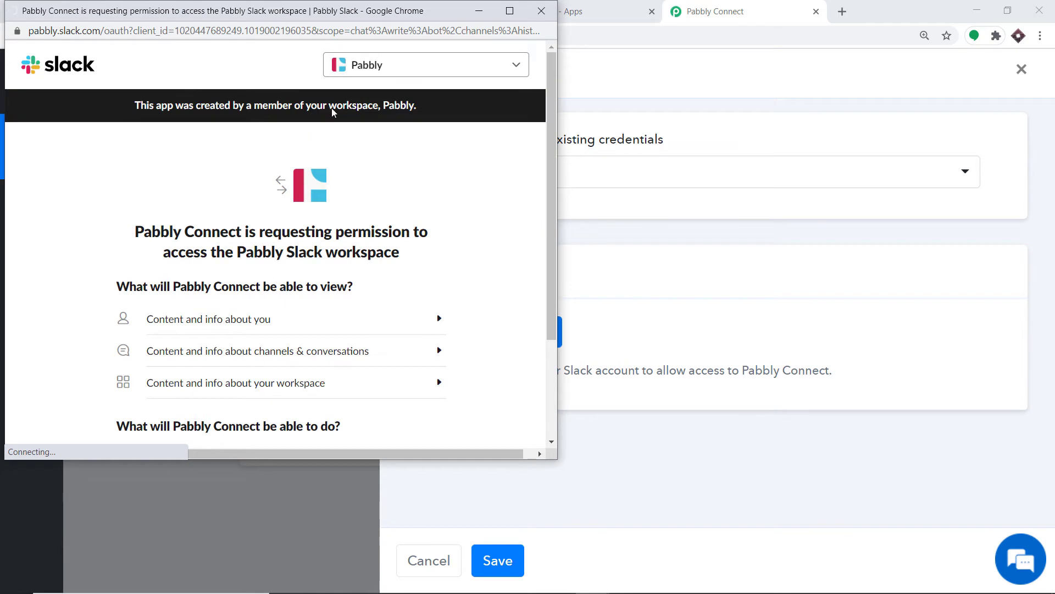
pyautogui.scroll(-3, 341, 132)
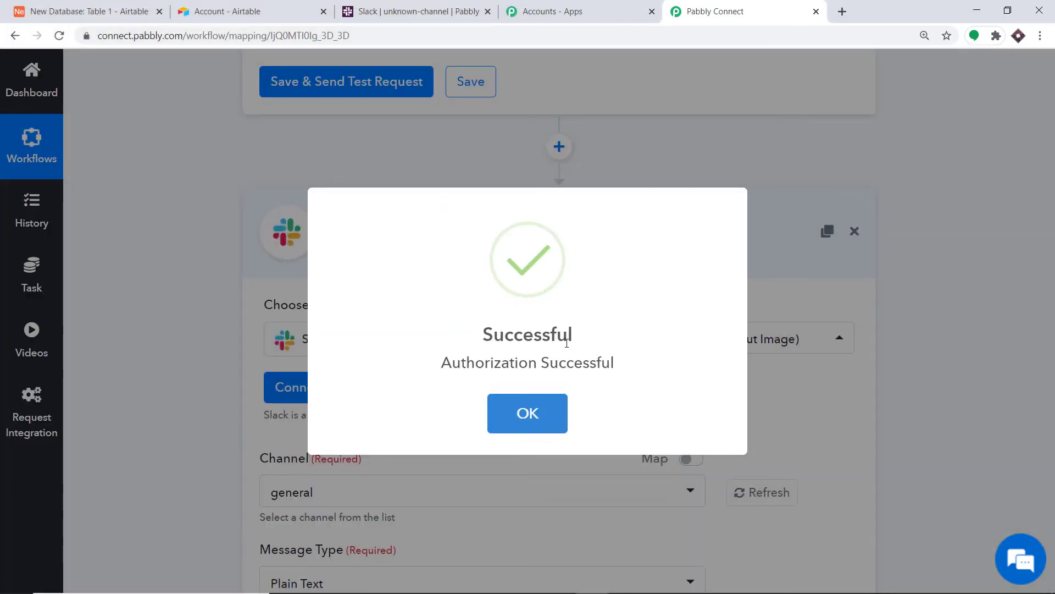
pyautogui.click(537, 414)
pyautogui.scroll(-3, 555, 324)
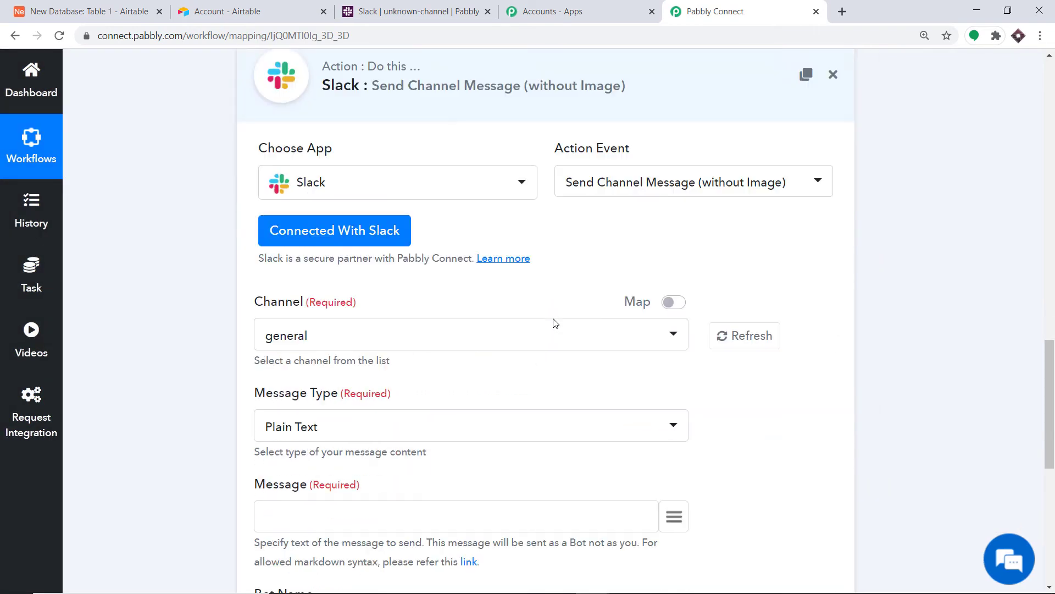
# - Scroll through the Channel dropdown's Slack channels, then bring up the Slack workspace
pyautogui.scroll(-2, 555, 323)
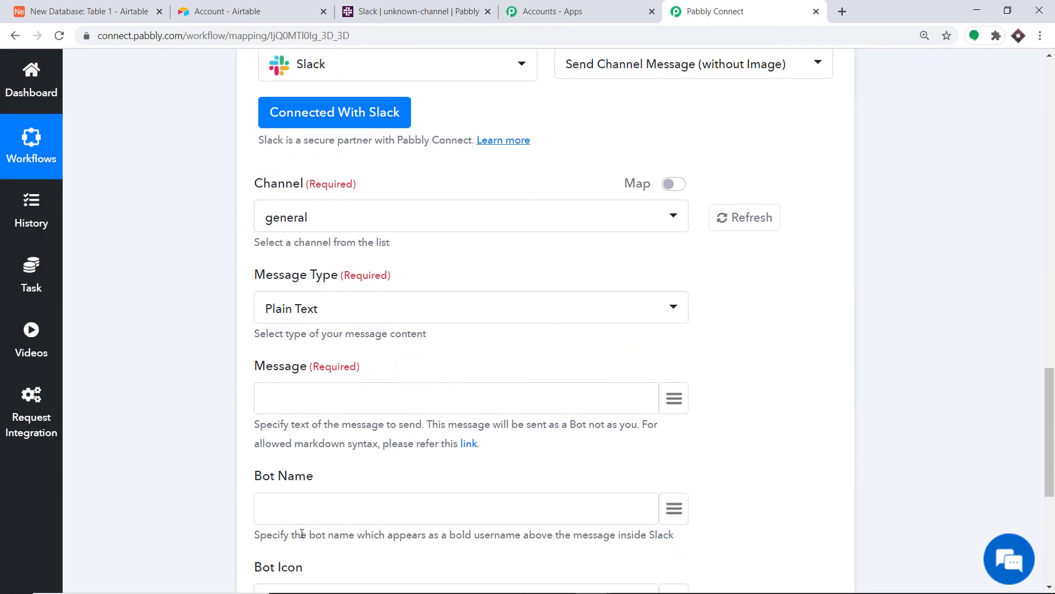
pyautogui.scroll(-2, 302, 534)
pyautogui.scroll(3, 395, 462)
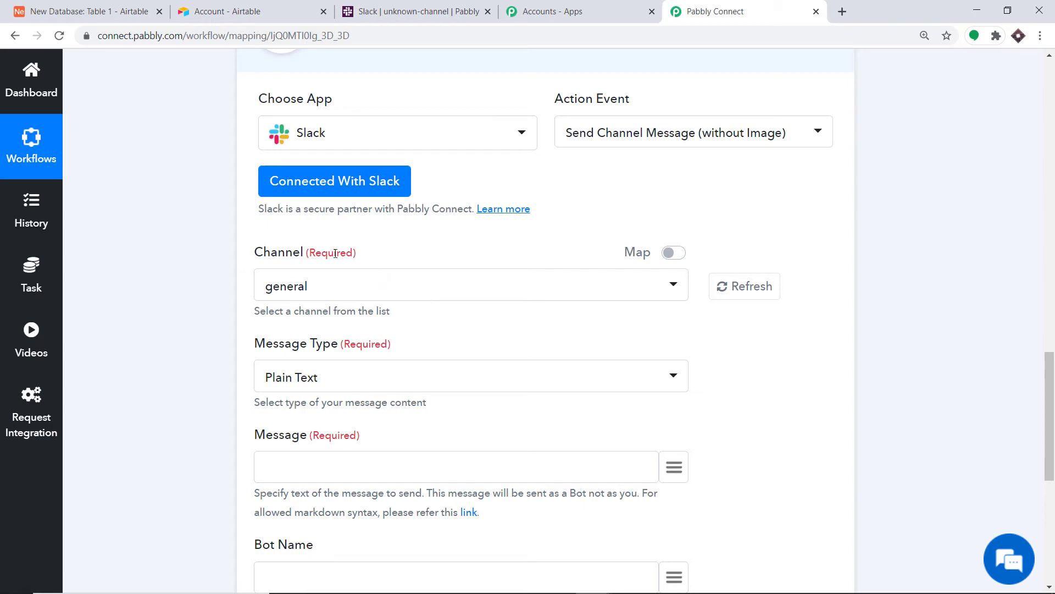
pyautogui.click(298, 287)
pyautogui.scroll(-12, 403, 431)
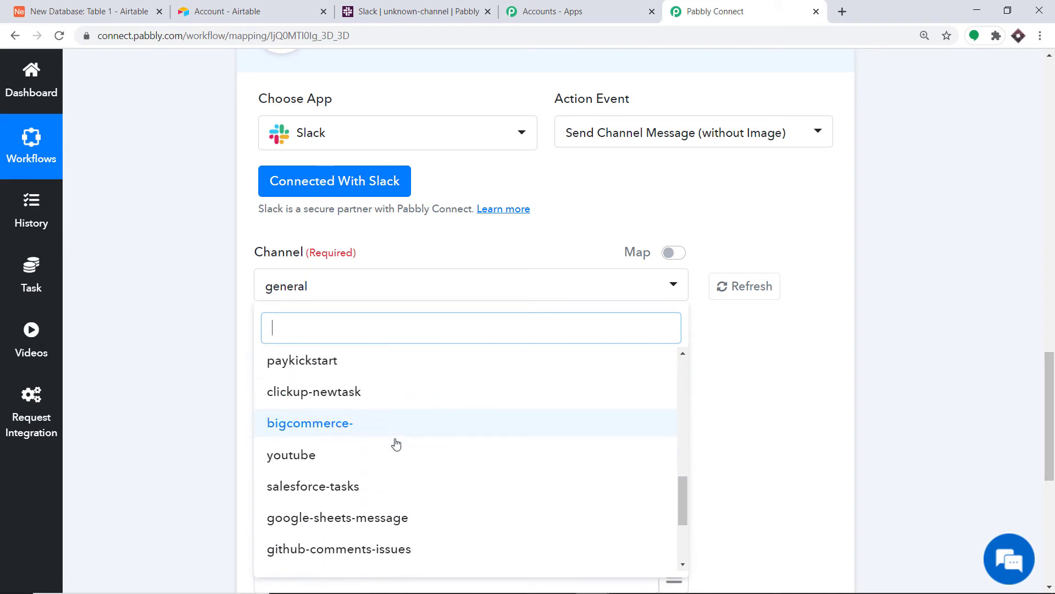
pyautogui.click(418, 11)
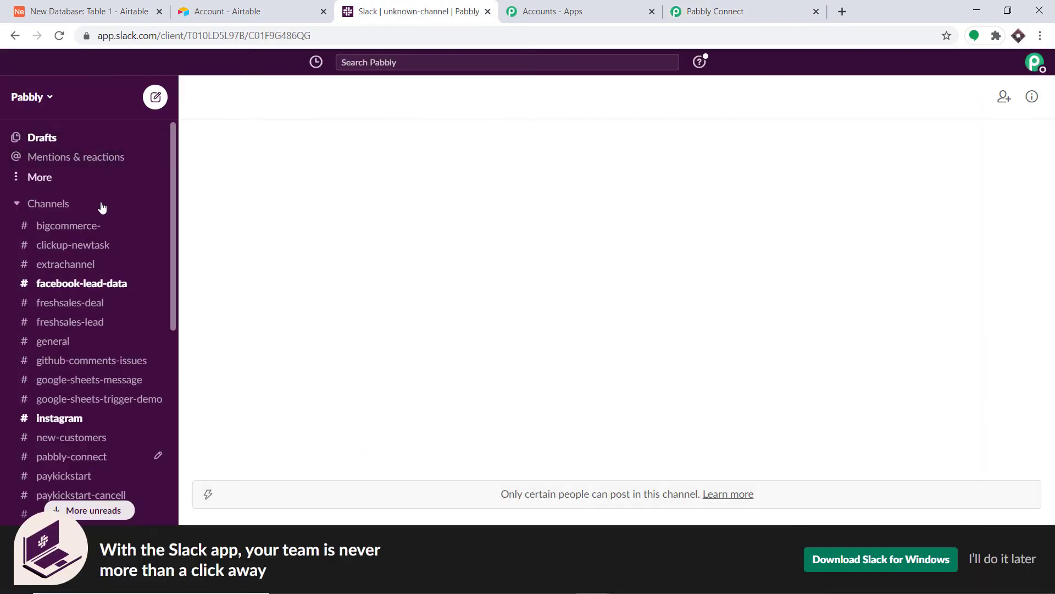
# - Close the Pabbly channel list unchanged and open Slack's Add channels options from the sidebar
pyautogui.scroll(-3, 88, 425)
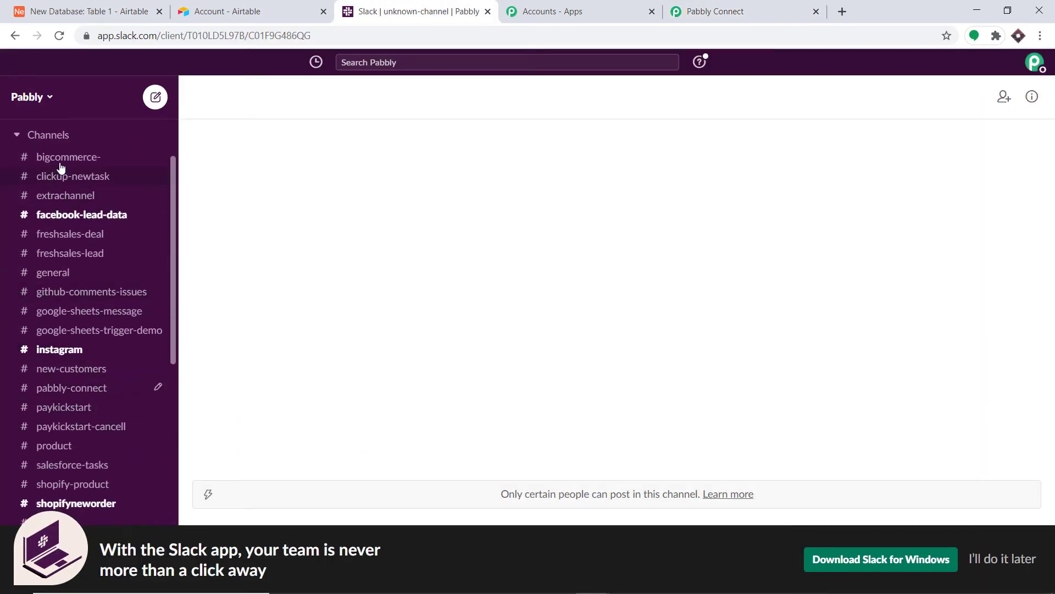
pyautogui.scroll(-5, 82, 465)
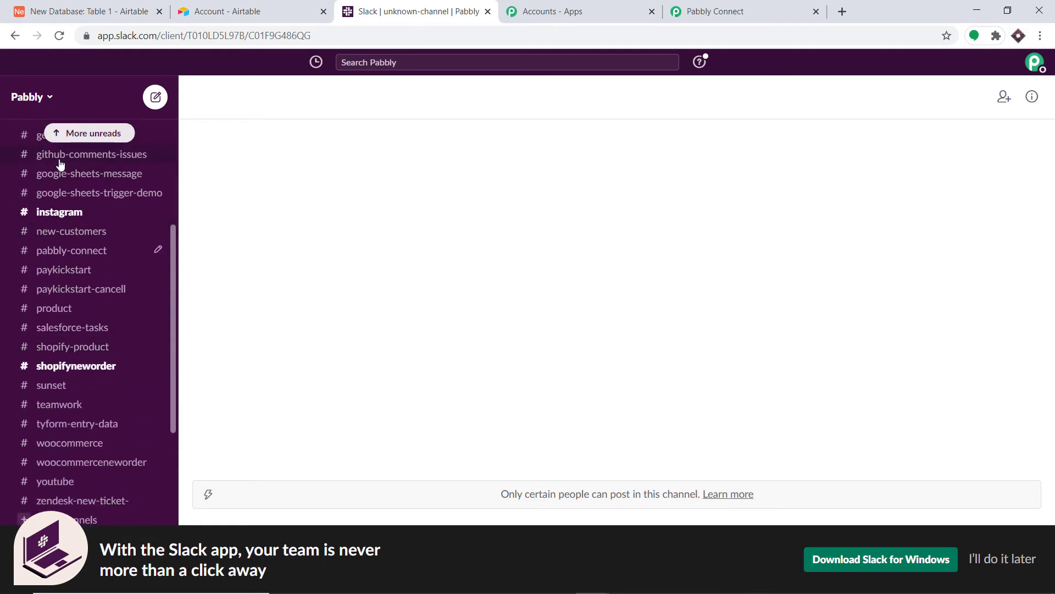
pyautogui.click(697, 20)
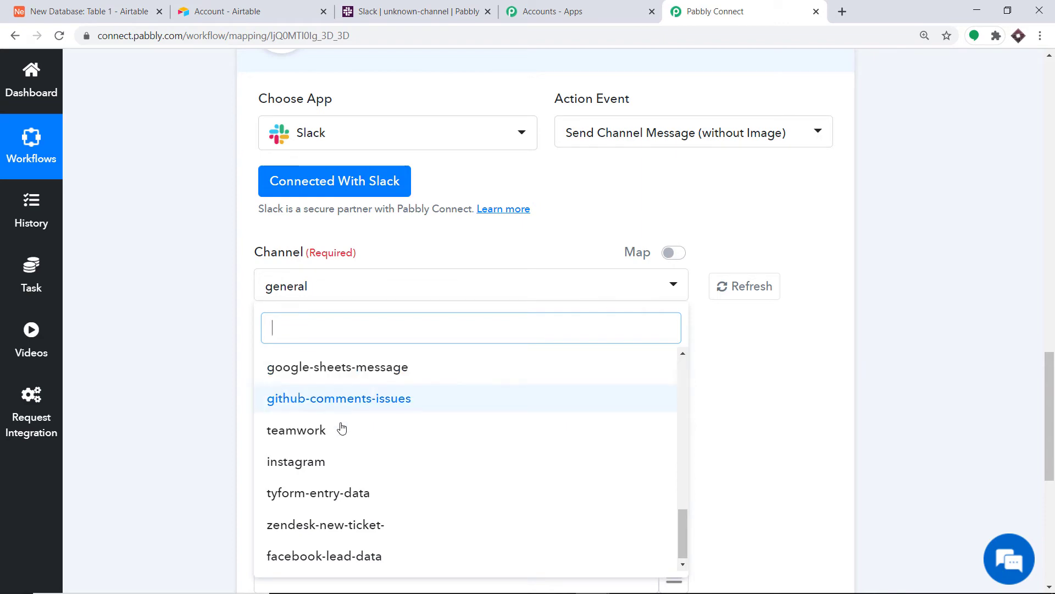
pyautogui.scroll(5, 375, 427)
pyautogui.scroll(8, 376, 427)
pyautogui.click(411, 13)
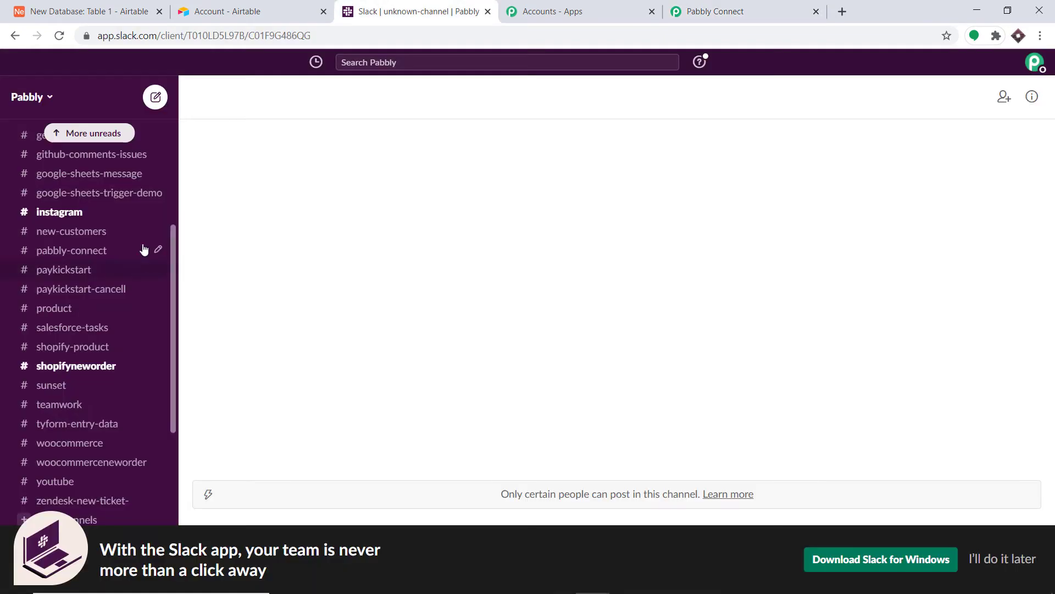
pyautogui.click(756, 11)
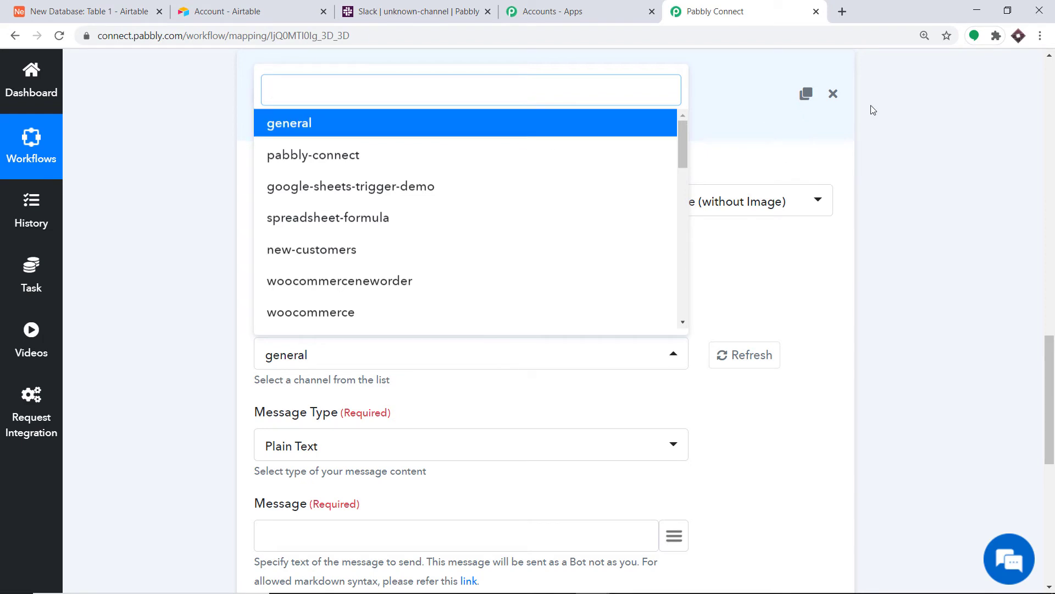
pyautogui.click(927, 123)
pyautogui.click(368, 5)
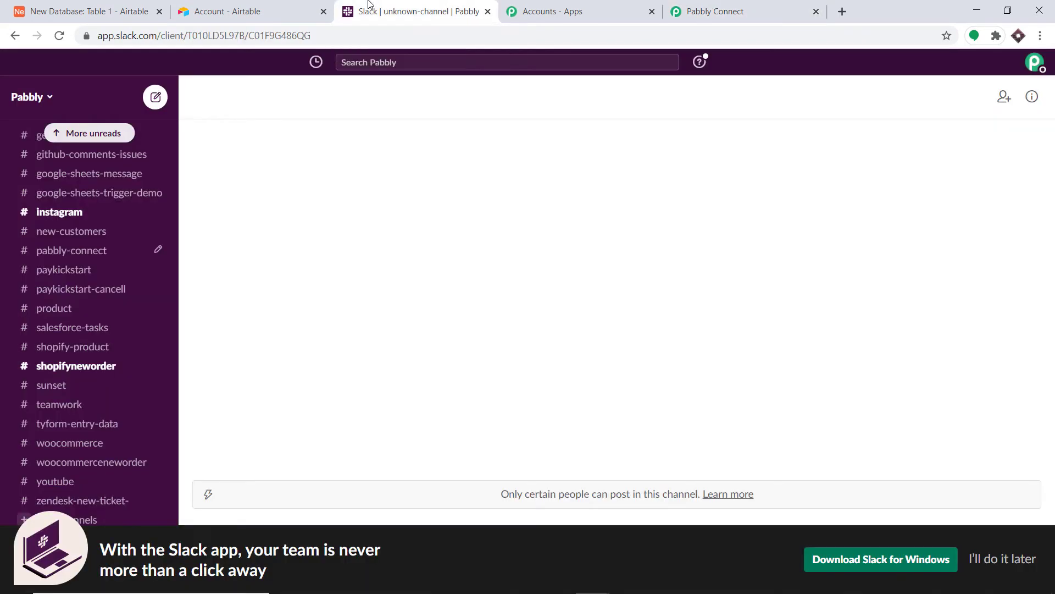
pyautogui.scroll(-3, 108, 347)
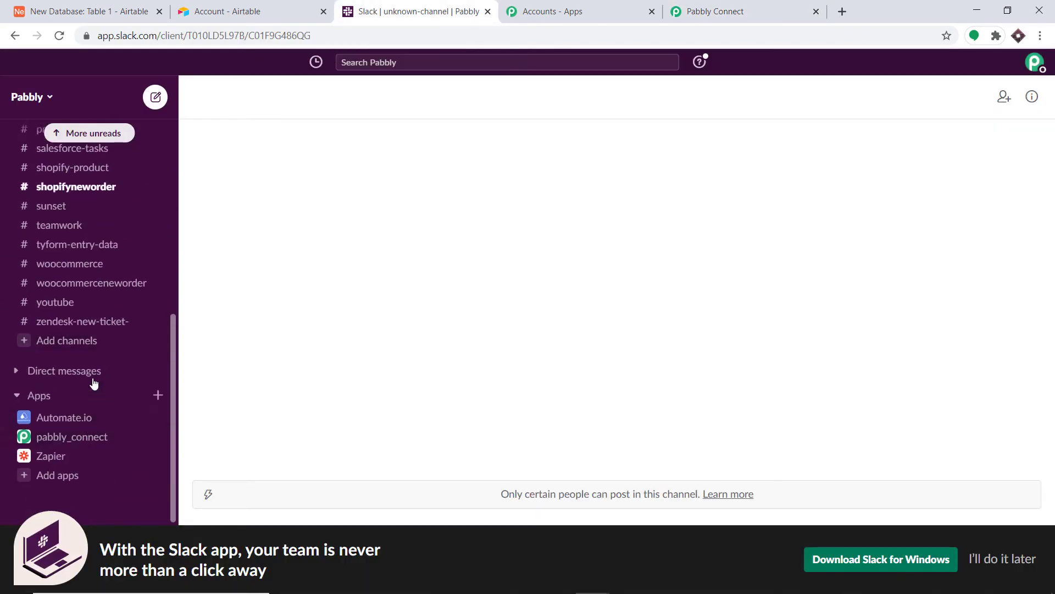
pyautogui.click(77, 345)
# - Create the Slack channel 'airtable-data-' with all workspace members added
pyautogui.click(107, 376)
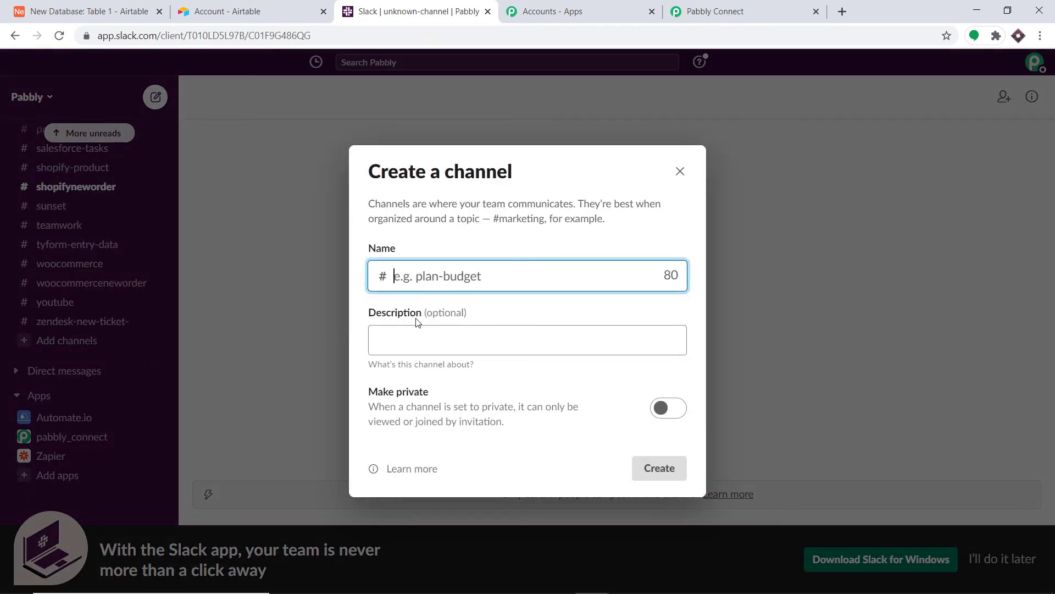
pyautogui.click(429, 278)
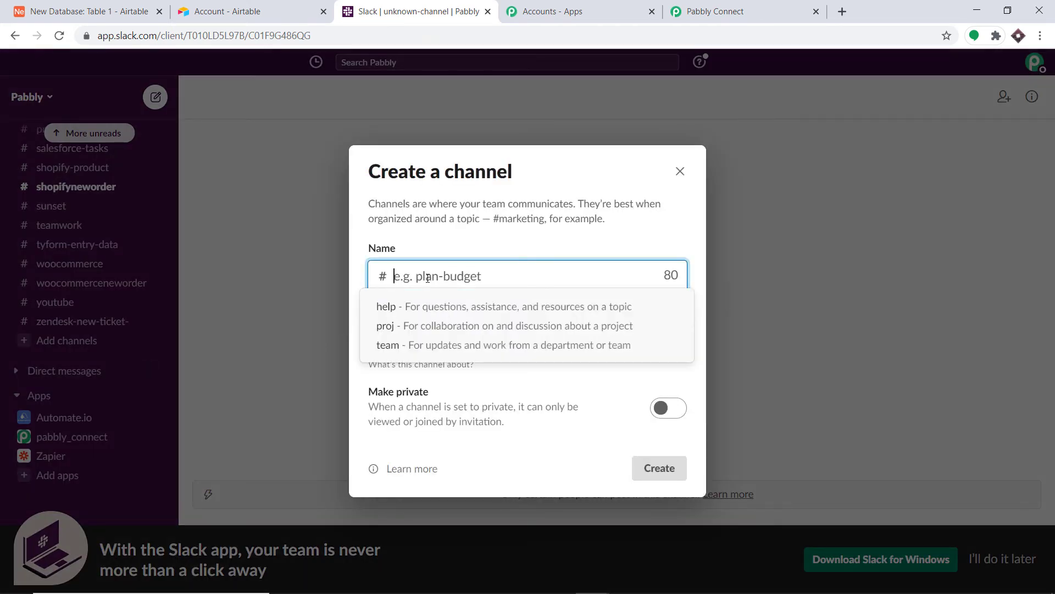
pyautogui.write('airt')
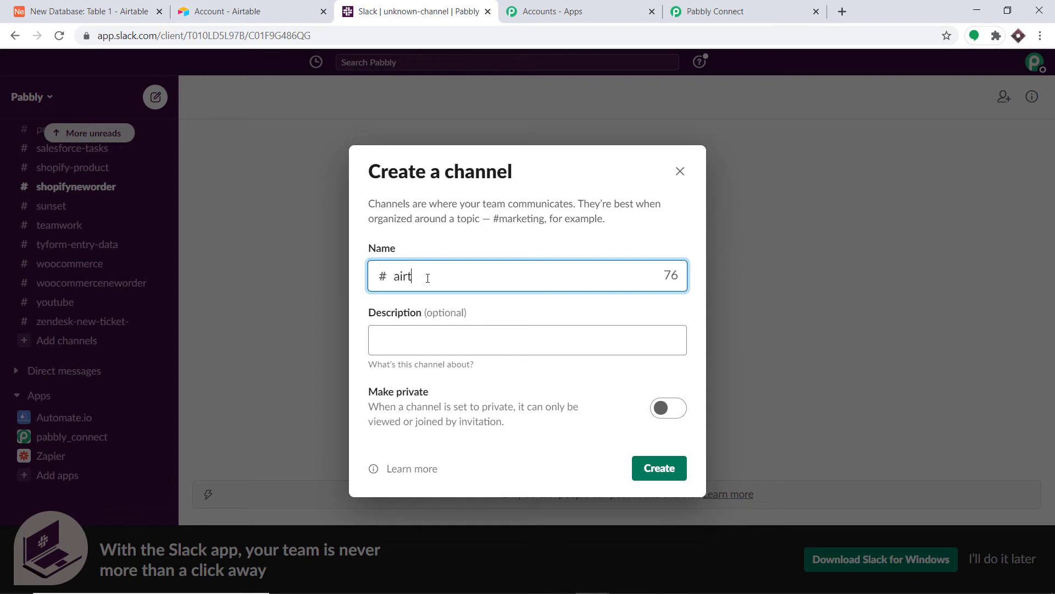
pyautogui.write('able-data-')
pyautogui.click(649, 472)
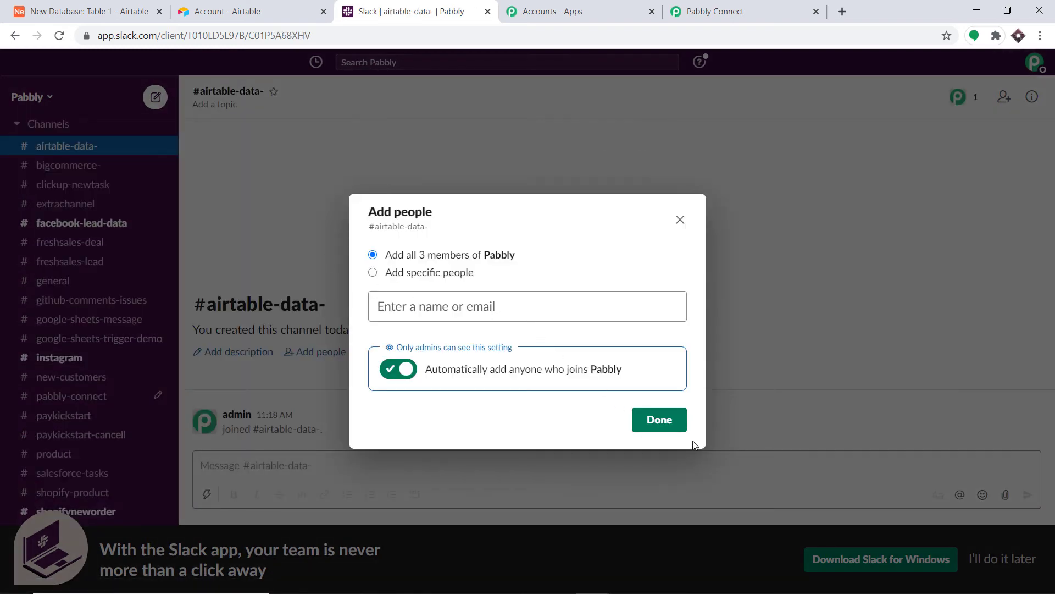
pyautogui.click(674, 420)
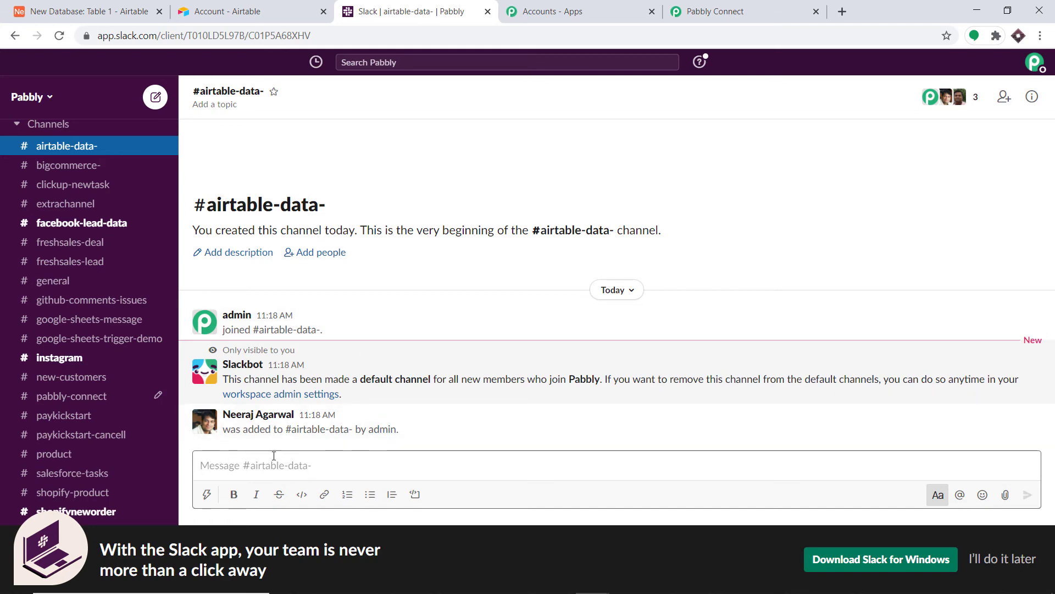
pyautogui.click(720, 10)
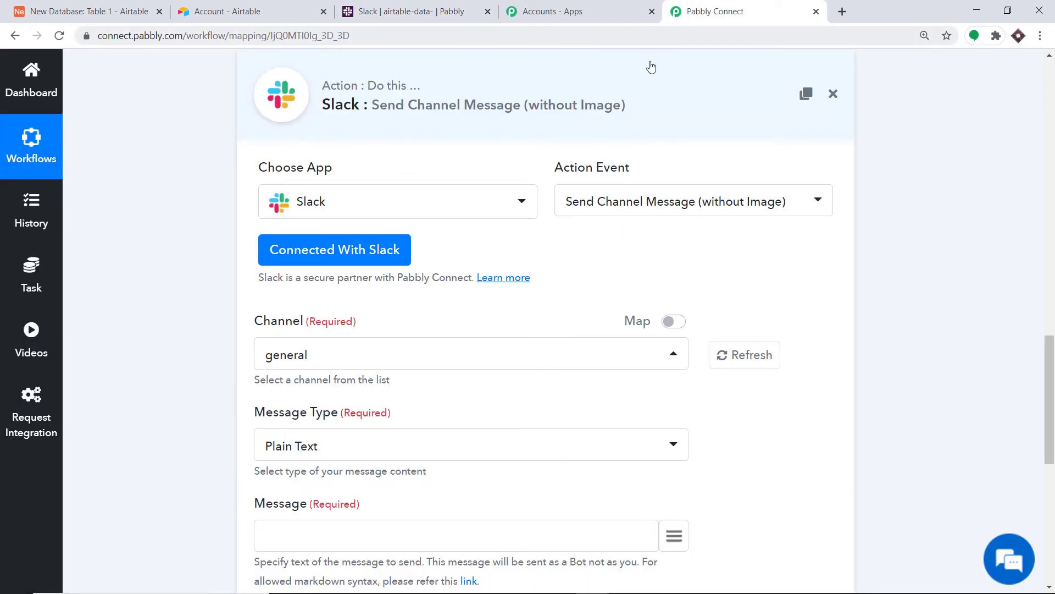
# - Refresh the channel list and select airtable-data- as the Slack action's Channel
pyautogui.click(770, 357)
pyautogui.click(291, 349)
pyautogui.scroll(-6, 414, 193)
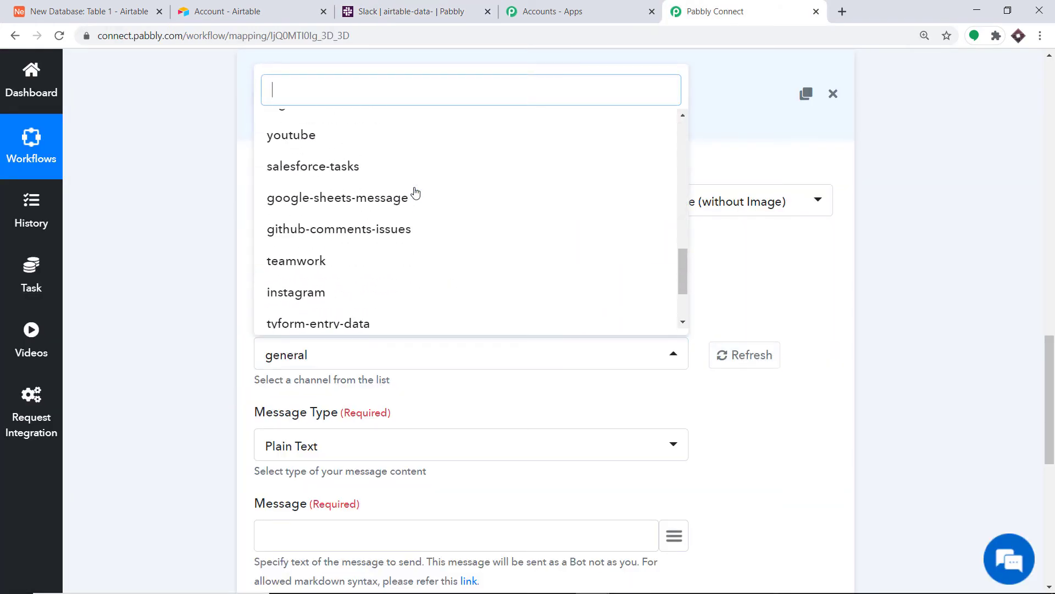
pyautogui.scroll(-5, 349, 288)
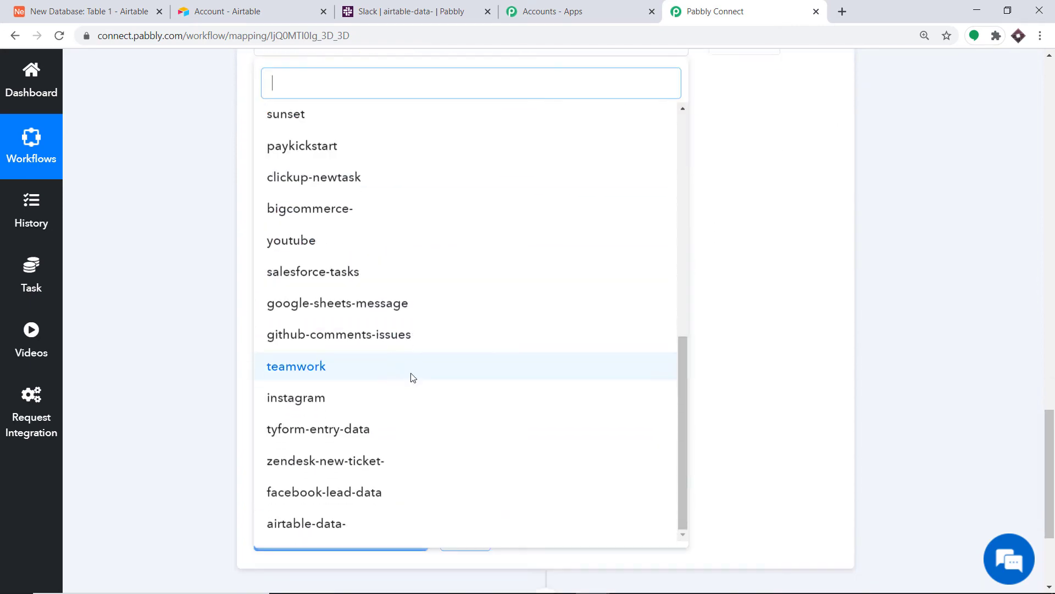
pyautogui.click(322, 554)
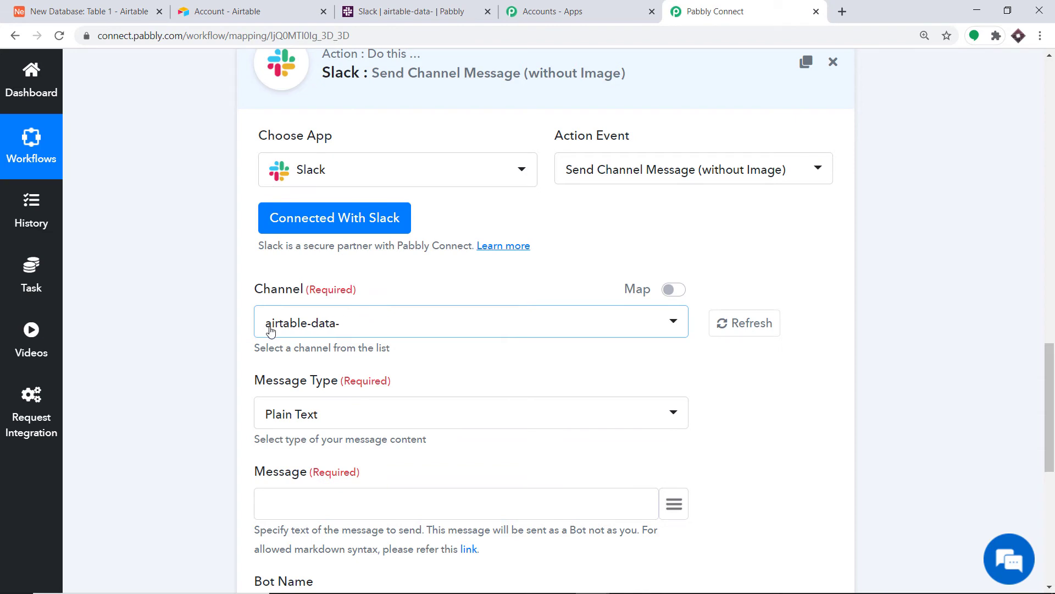
# - Write the message heading 'New Airtable Record has been added'
pyautogui.scroll(-3, 396, 335)
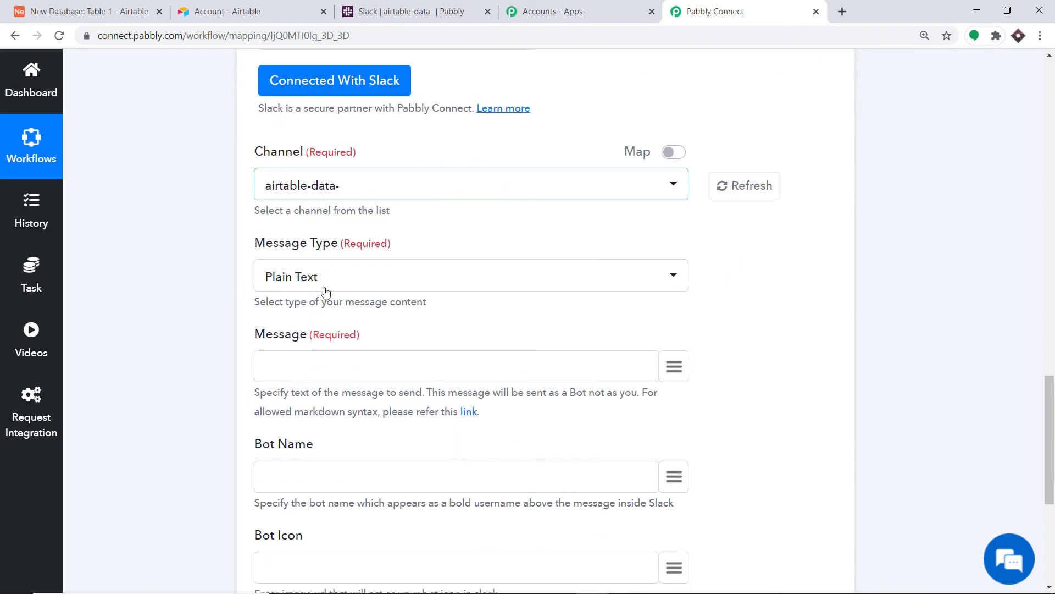
pyautogui.scroll(-3, 329, 289)
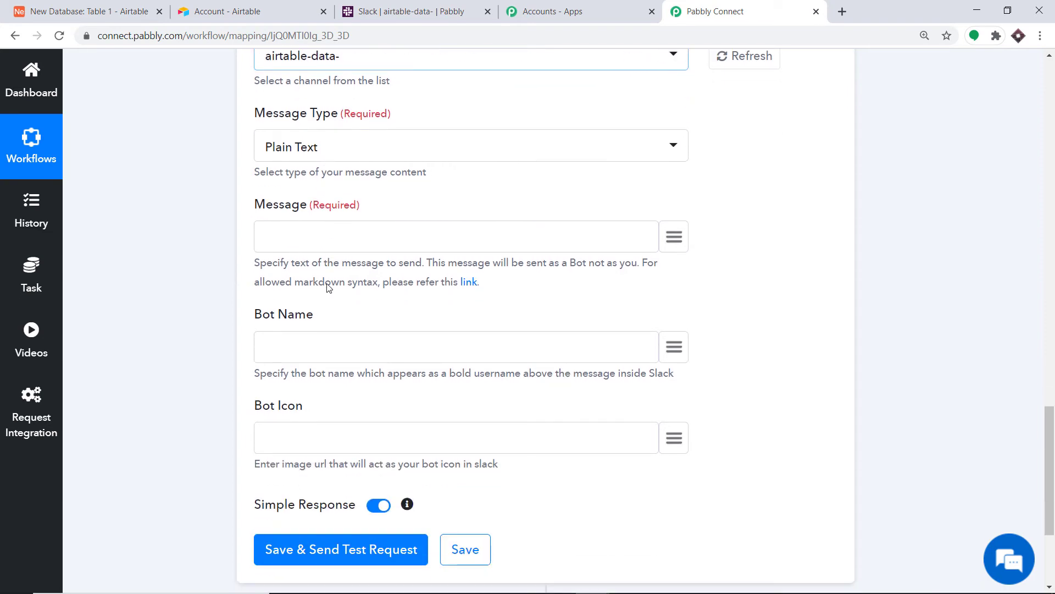
pyautogui.click(391, 233)
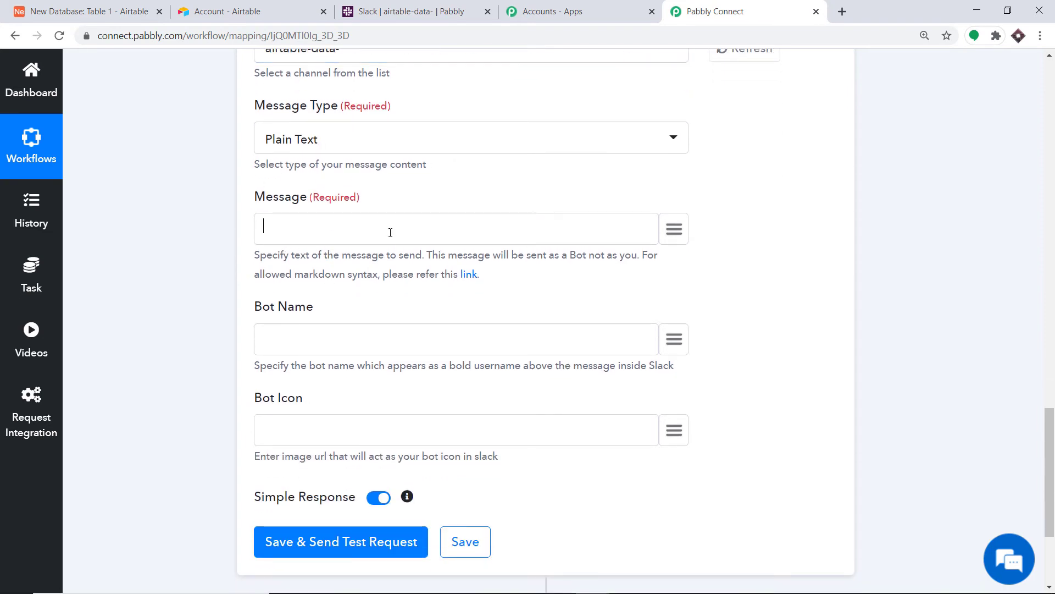
pyautogui.write('H')
pyautogui.write('New')
pyautogui.write(' Airtable Record')
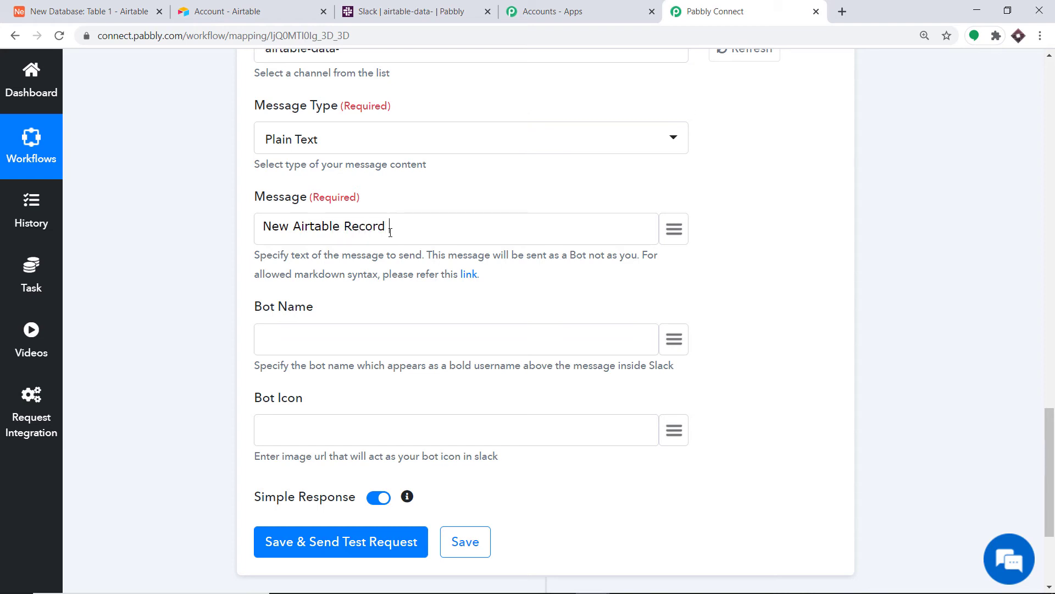
pyautogui.press('BackSpace')
pyautogui.press('BackSpace')
pyautogui.write('has been added')
# - Map the Airtable Name and Last Name fields into the message
pyautogui.click(672, 227)
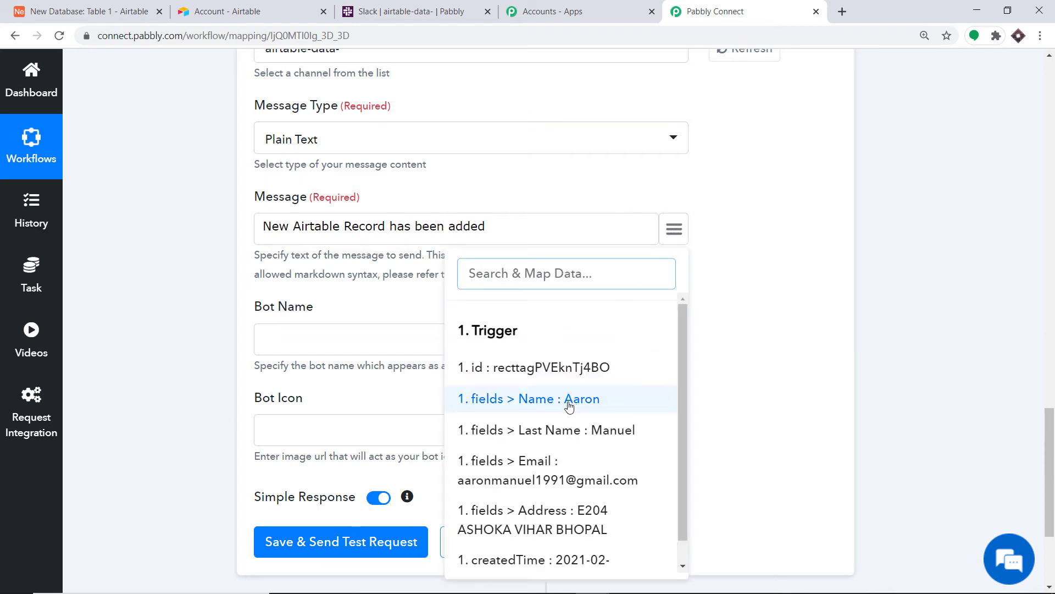
pyautogui.click(703, 213)
pyautogui.click(678, 237)
pyautogui.click(558, 400)
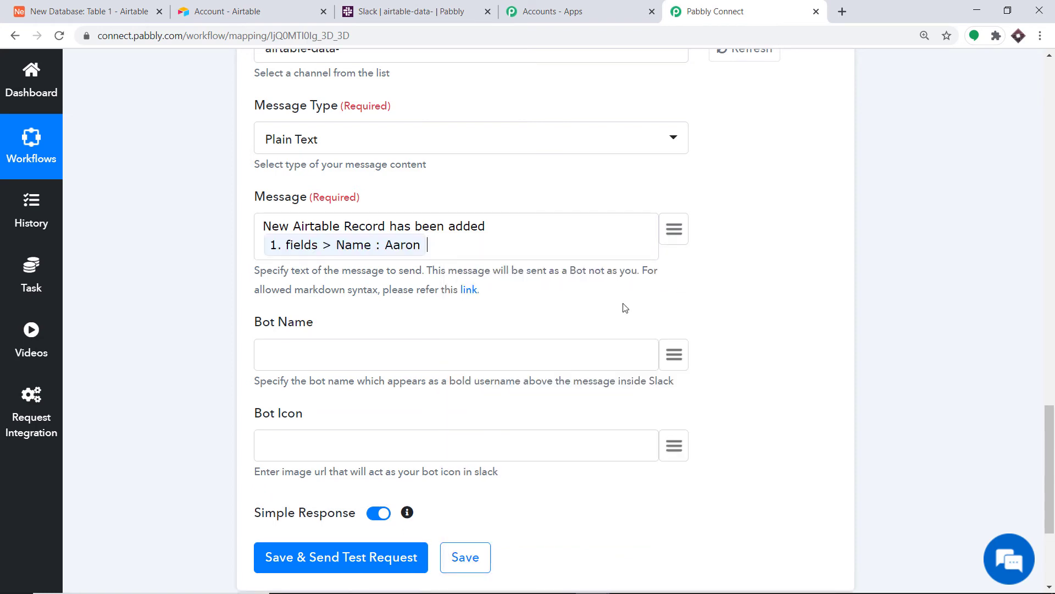
pyautogui.click(674, 230)
pyautogui.click(605, 432)
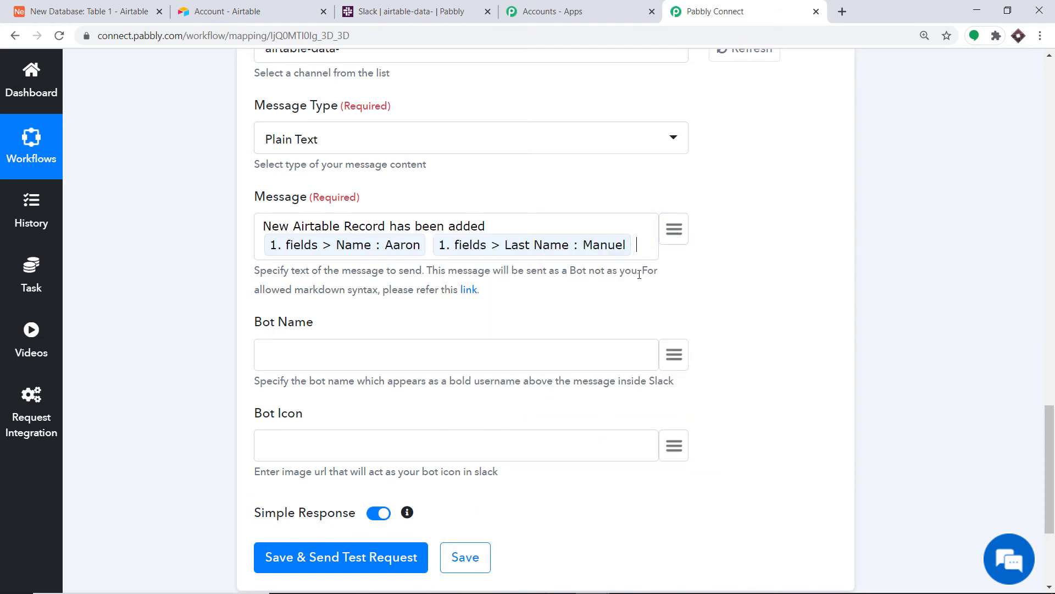
# - Add 'email :' and 'address' labels followed by the mapped Email and Address fields
pyautogui.write('email')
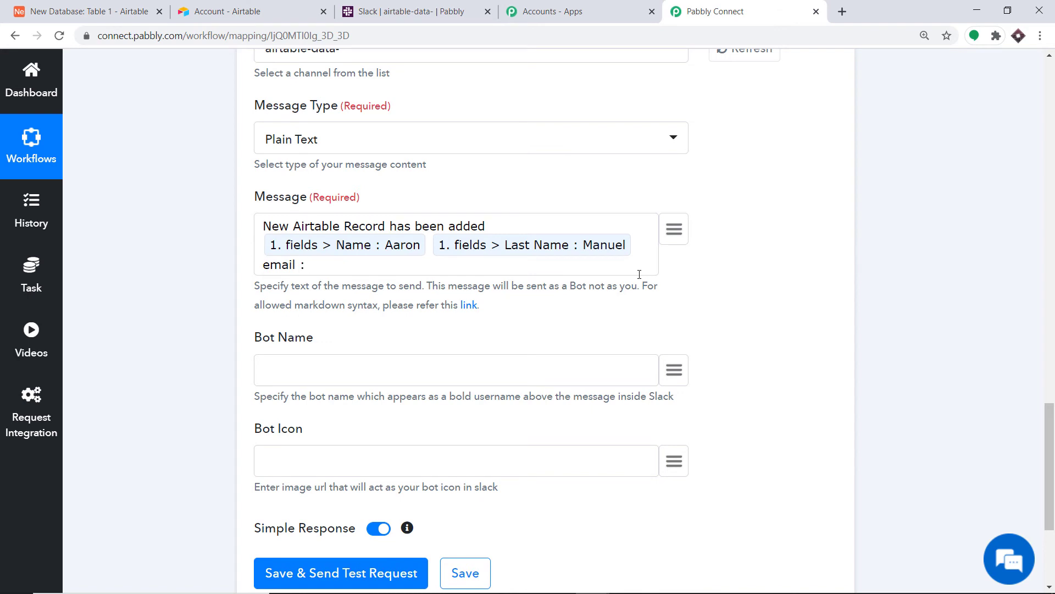
pyautogui.write(' :')
pyautogui.click(675, 225)
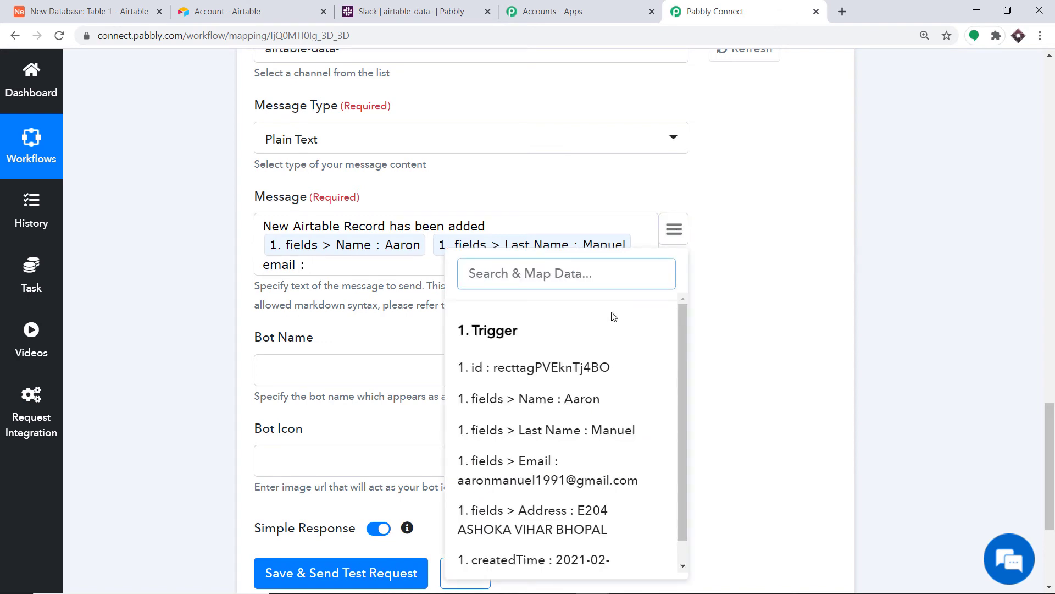
pyautogui.click(557, 467)
pyautogui.write('address :')
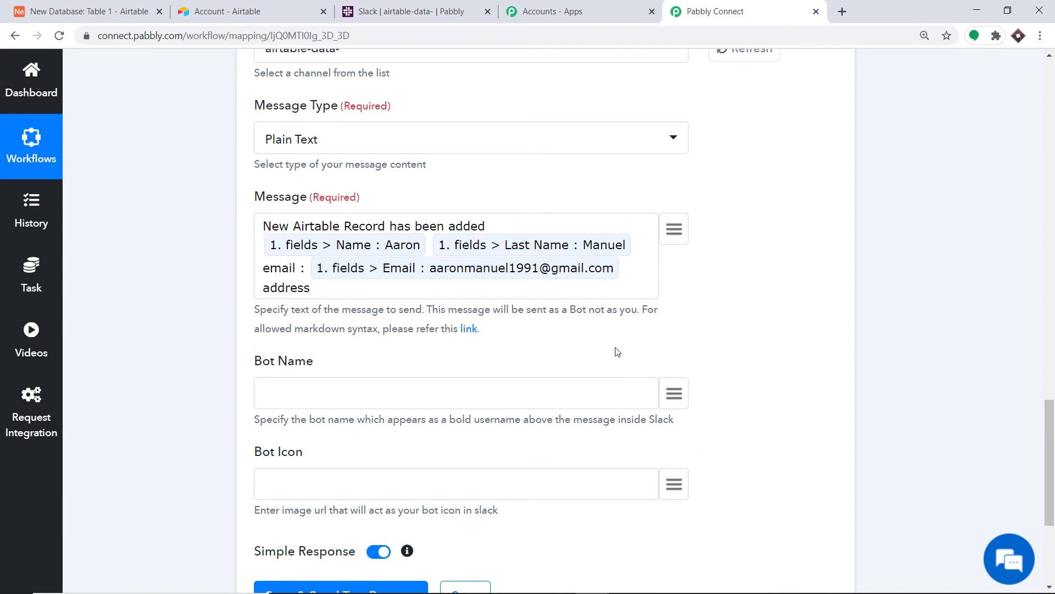
pyautogui.click(675, 229)
pyautogui.scroll(-1, 578, 447)
pyautogui.click(574, 497)
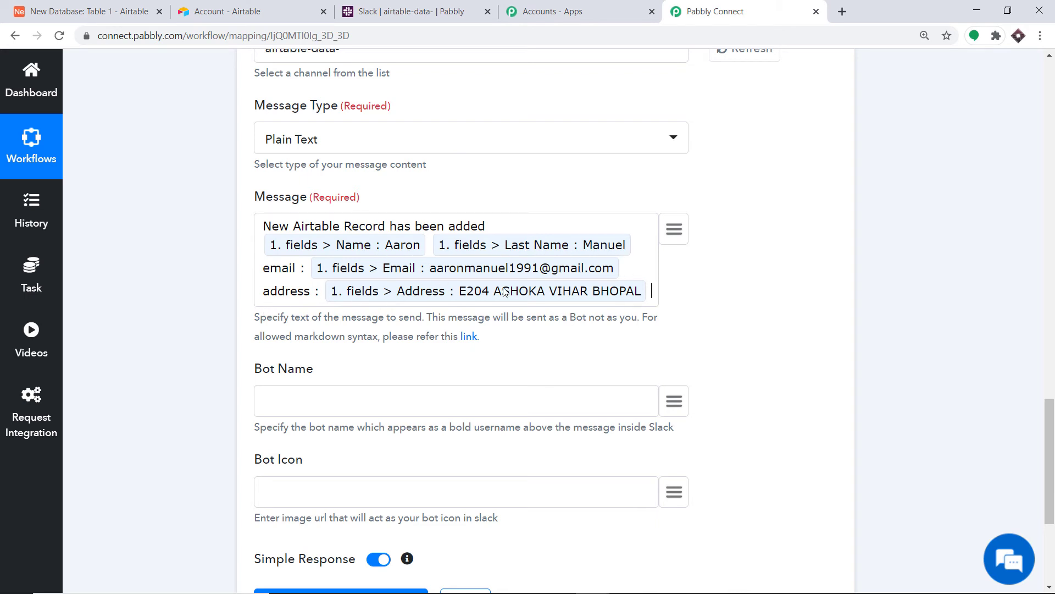
pyautogui.scroll(-1, 591, 300)
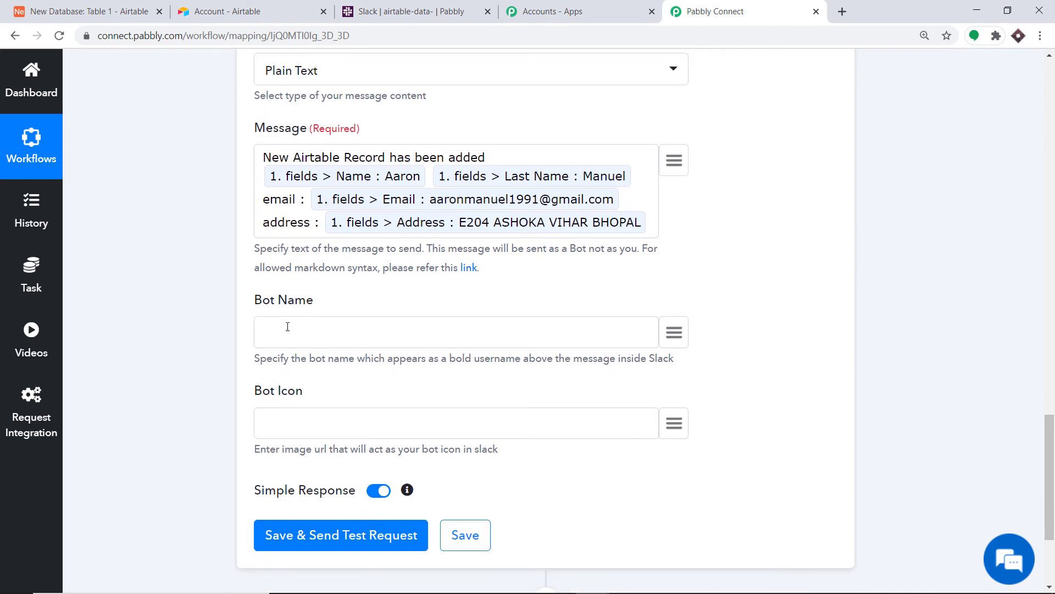
# - Enter a name for the message bot in the Bot Name field
pyautogui.write('Micheal')
pyautogui.scroll(3, 431, 358)
pyautogui.scroll(-5, 421, 364)
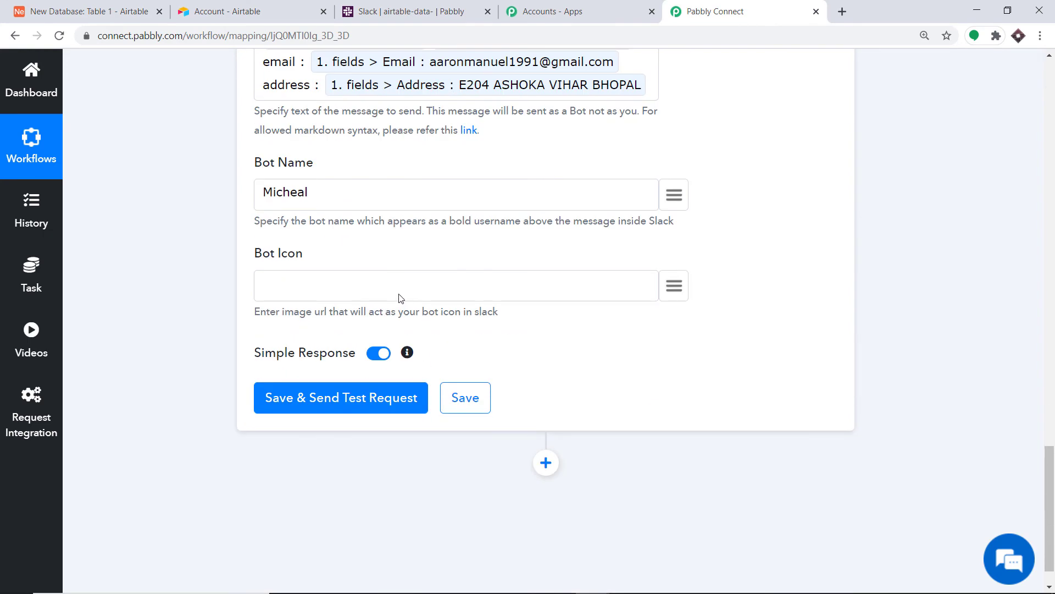
pyautogui.scroll(8, 400, 298)
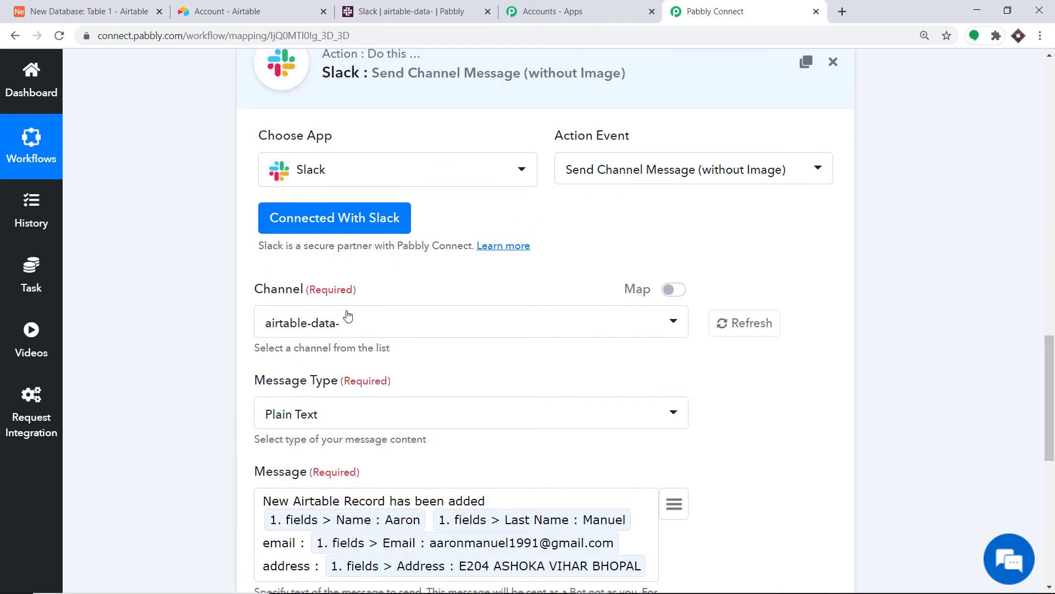
pyautogui.scroll(-3, 348, 313)
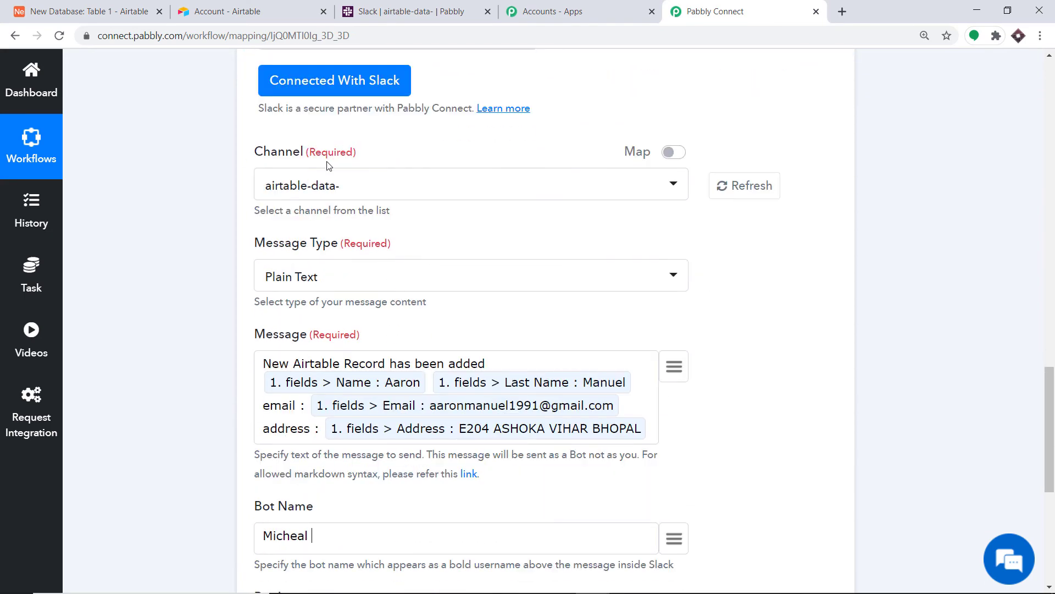
pyautogui.scroll(-4, 371, 188)
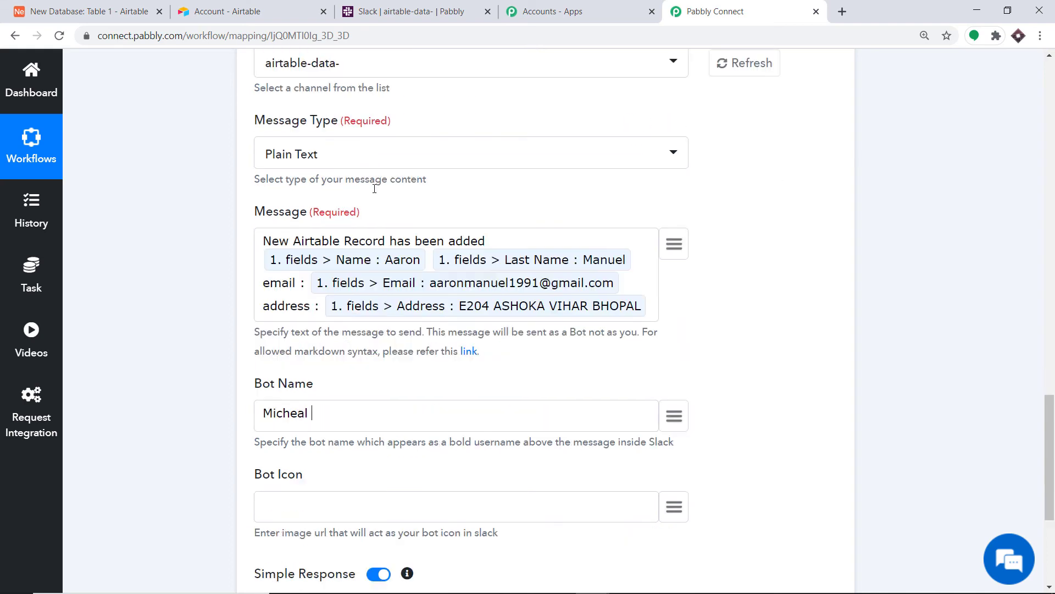
pyautogui.scroll(1, 408, 187)
pyautogui.scroll(3, 407, 187)
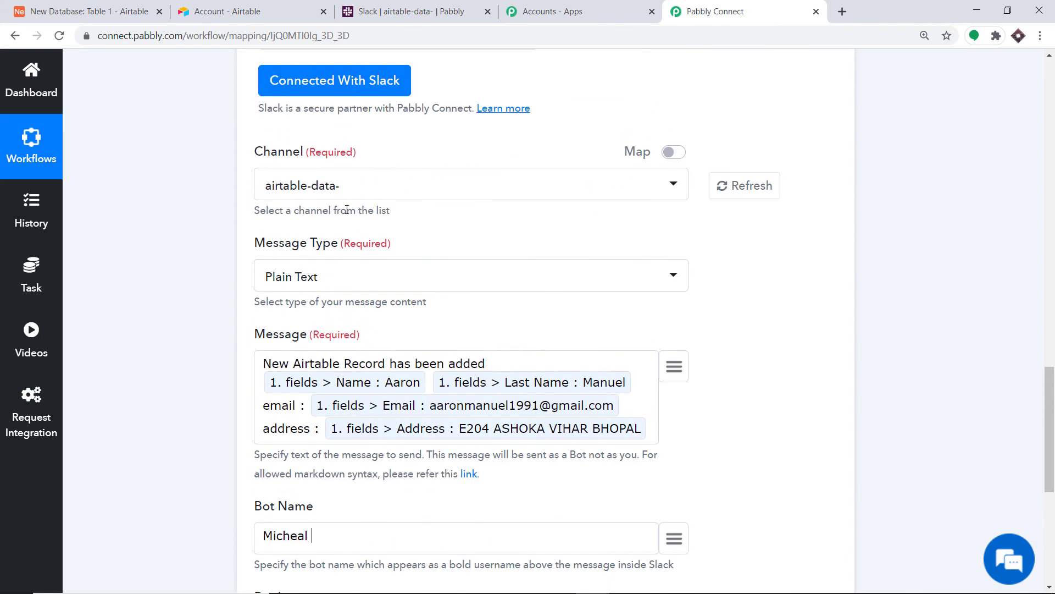
pyautogui.scroll(-5, 325, 198)
pyautogui.scroll(-2, 327, 464)
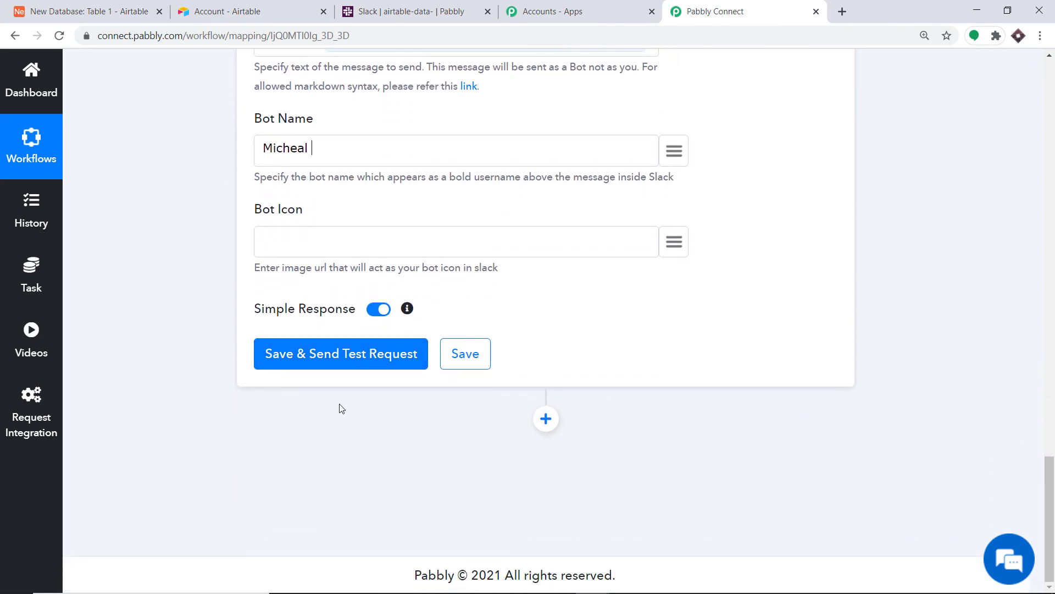
# - Save the Slack action and send a test message, then check it in Slack
pyautogui.click(347, 359)
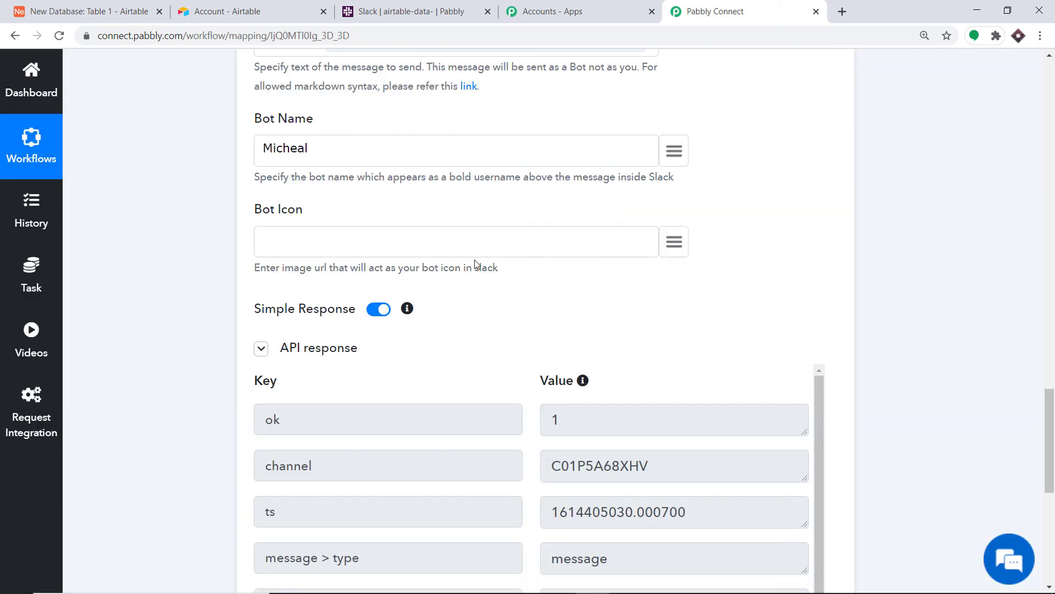
pyautogui.scroll(-7, 448, 361)
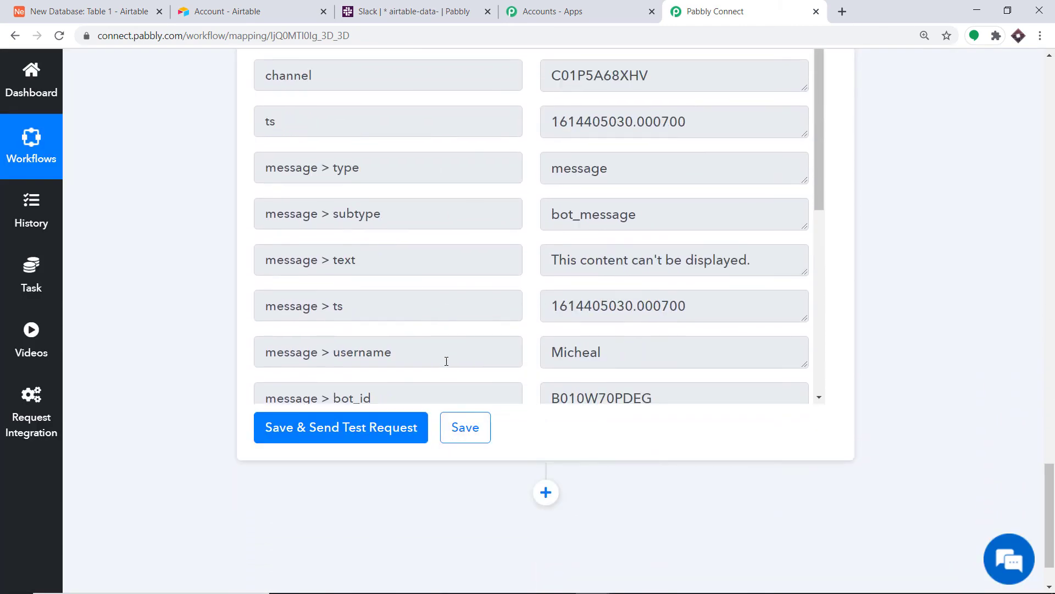
pyautogui.click(422, 4)
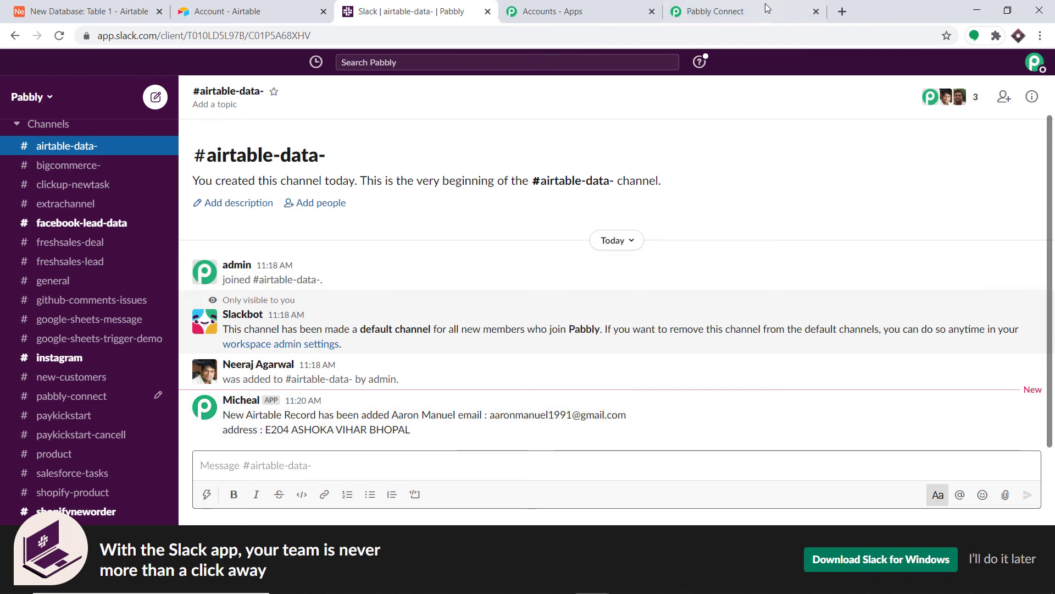
# - Verify the bot's new-record message in #airtable-data-, then return to Pabbly Connect
pyautogui.click(714, 11)
# - Collapse the Slack action and Airtable trigger steps to show the workflow outline, then return to Airtable
pyautogui.scroll(8, 1012, 270)
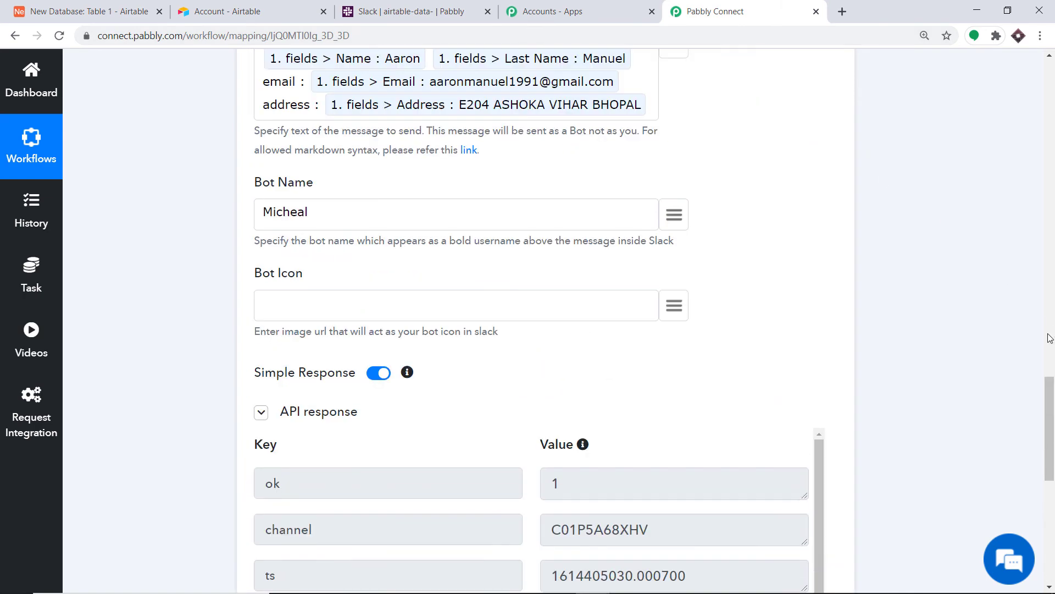
pyautogui.scroll(10, 1050, 338)
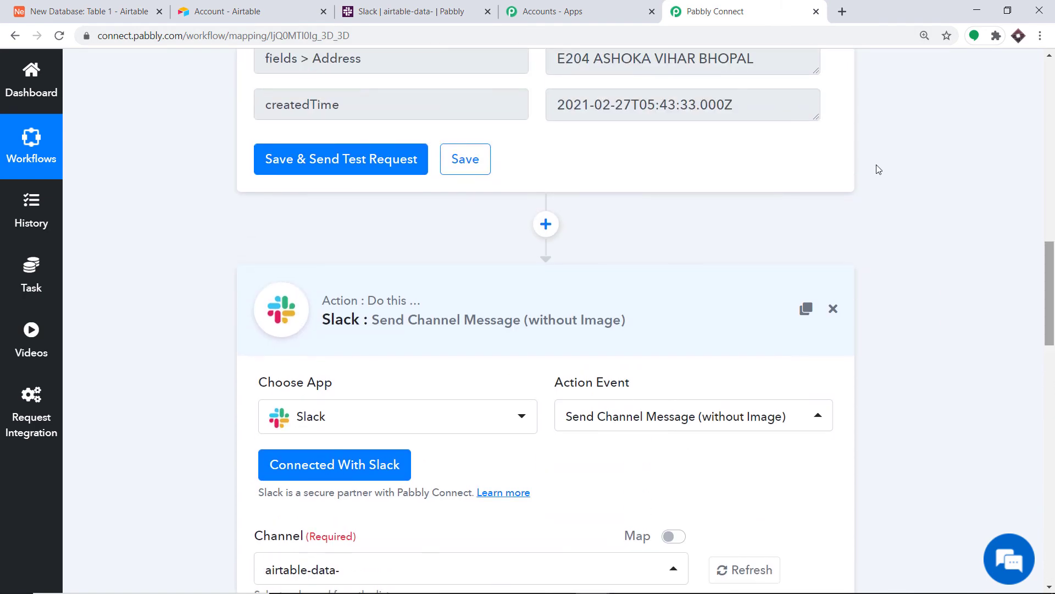
pyautogui.click(517, 304)
pyautogui.moveTo(1053, 451); pyautogui.dragTo(1053, 120)
pyautogui.click(447, 302)
pyautogui.moveTo(1050, 230); pyautogui.dragTo(1050, 297)
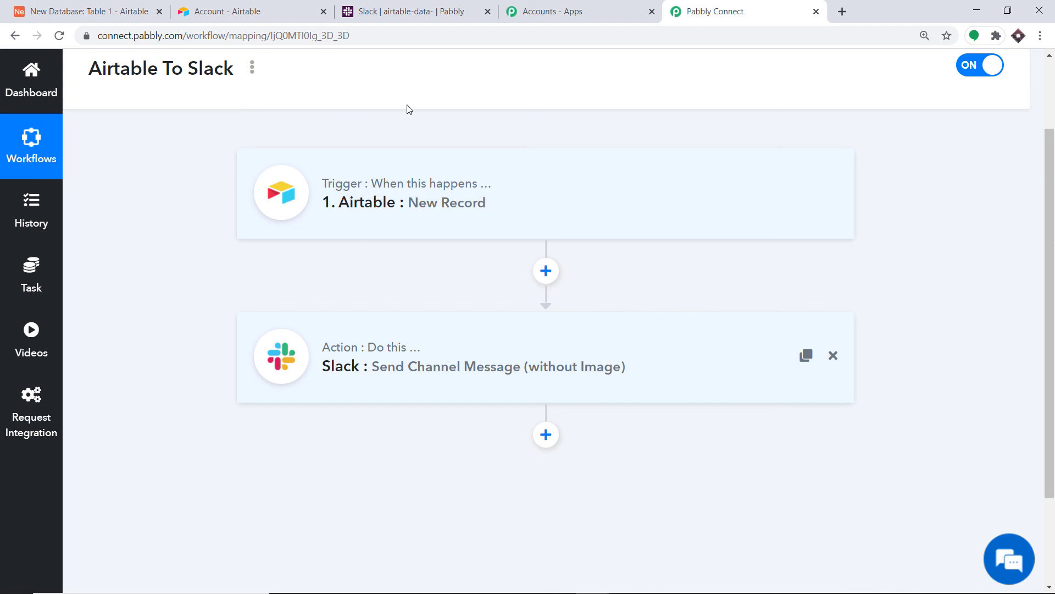
pyautogui.click(99, 10)
# - Start a second Airtable record in row 2 with the contact's first name, last name and email
pyautogui.click(280, 196)
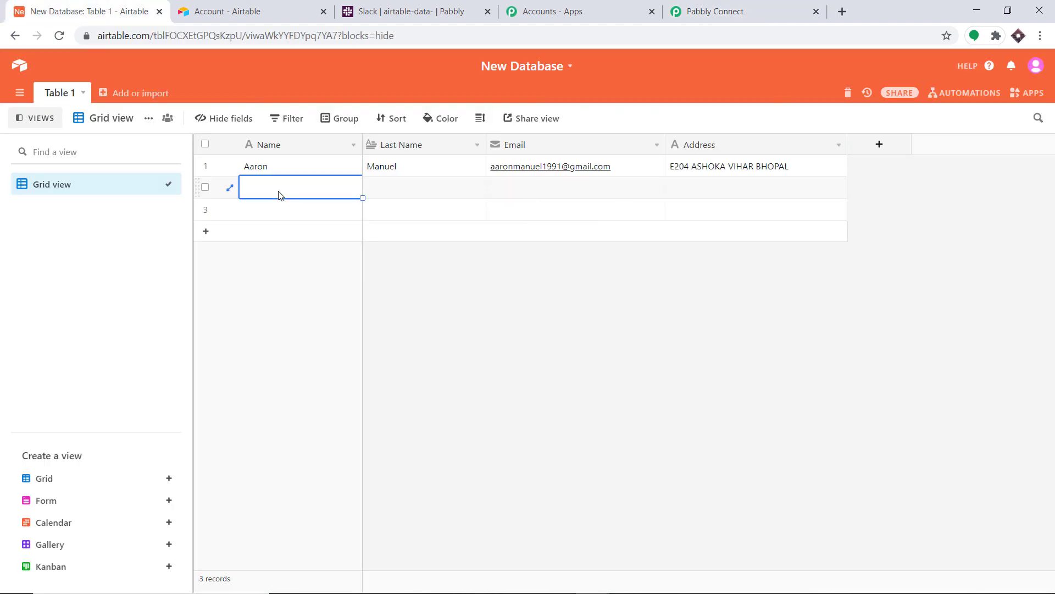
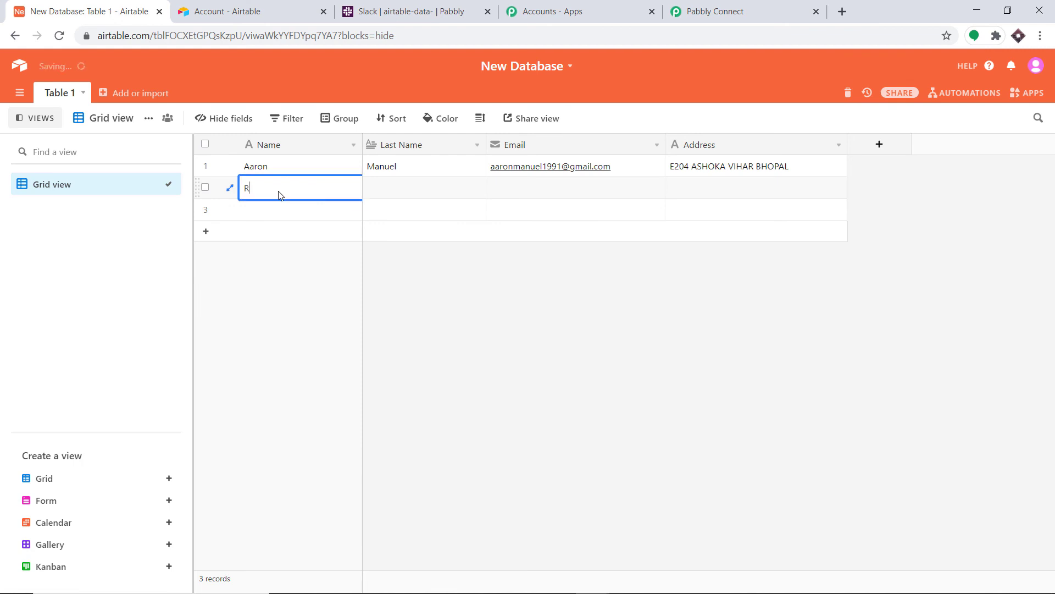
pyautogui.click(405, 189)
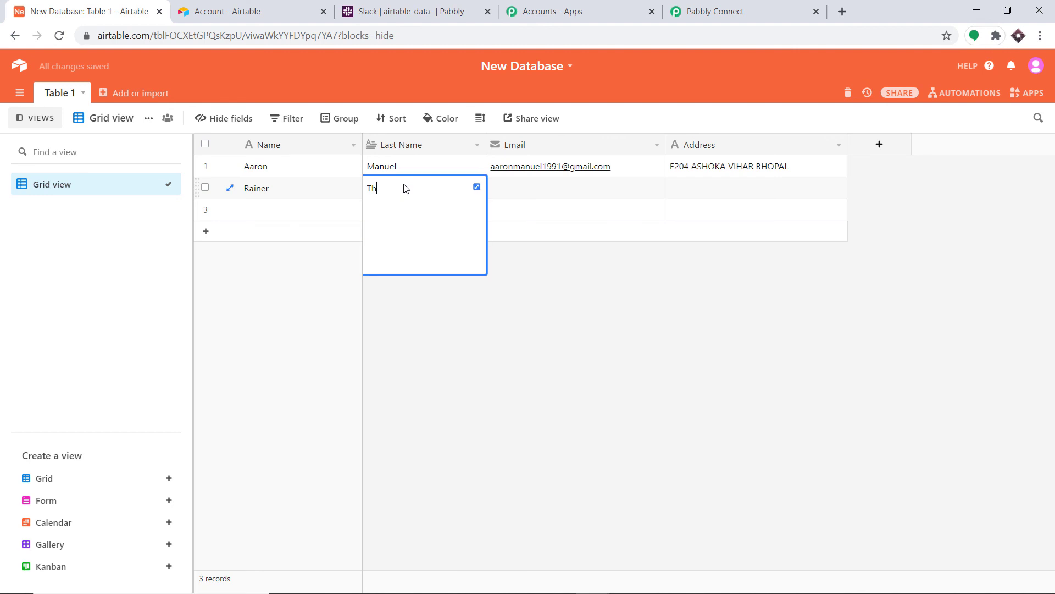
pyautogui.click(505, 193)
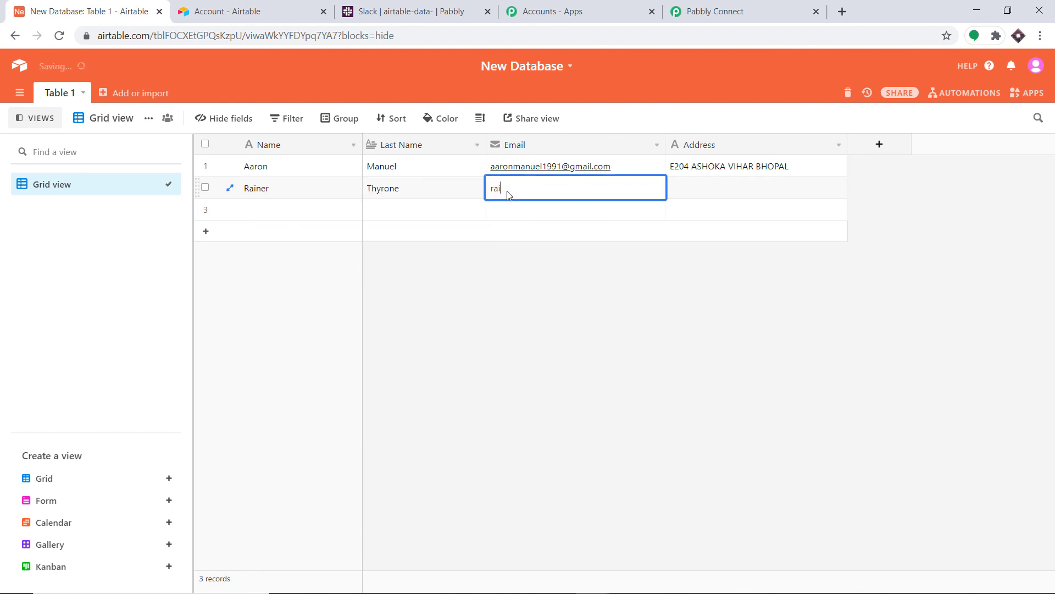
# - Enter the contact's postal address in row 2, then reload Slack to fetch the new message
pyautogui.click(698, 190)
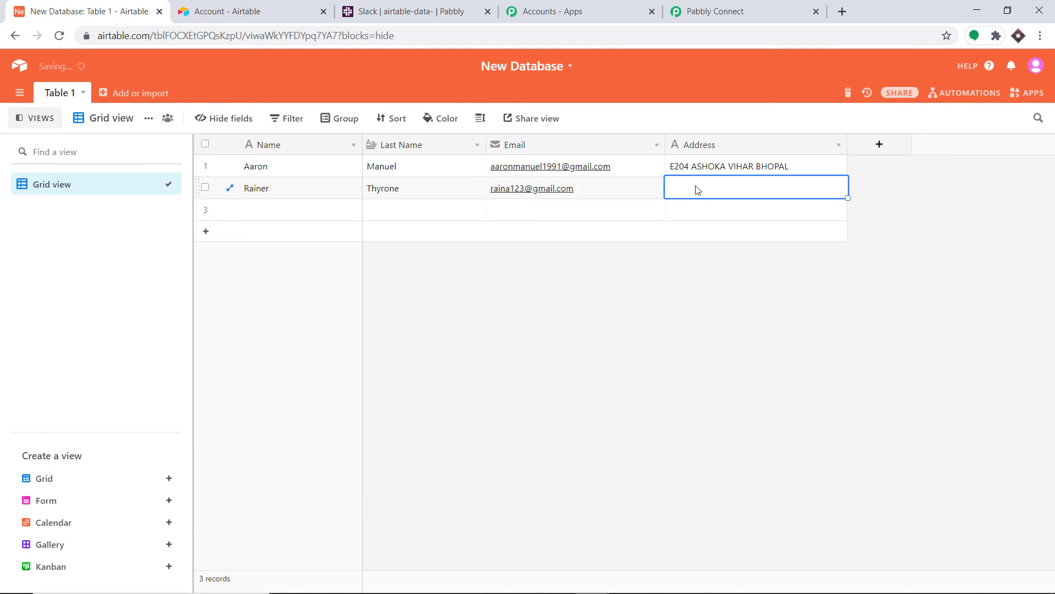
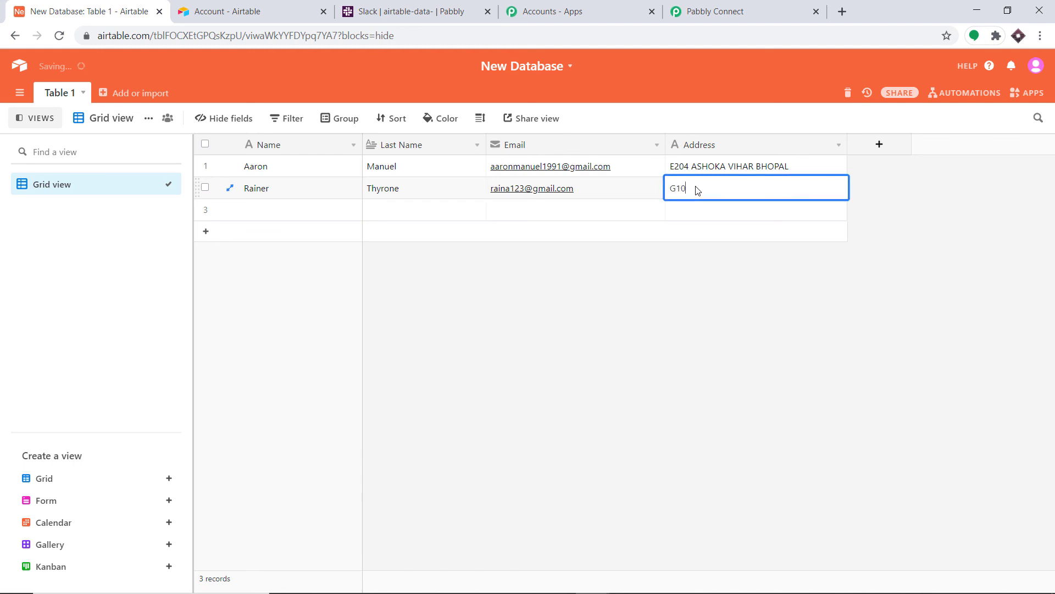
pyautogui.click(654, 353)
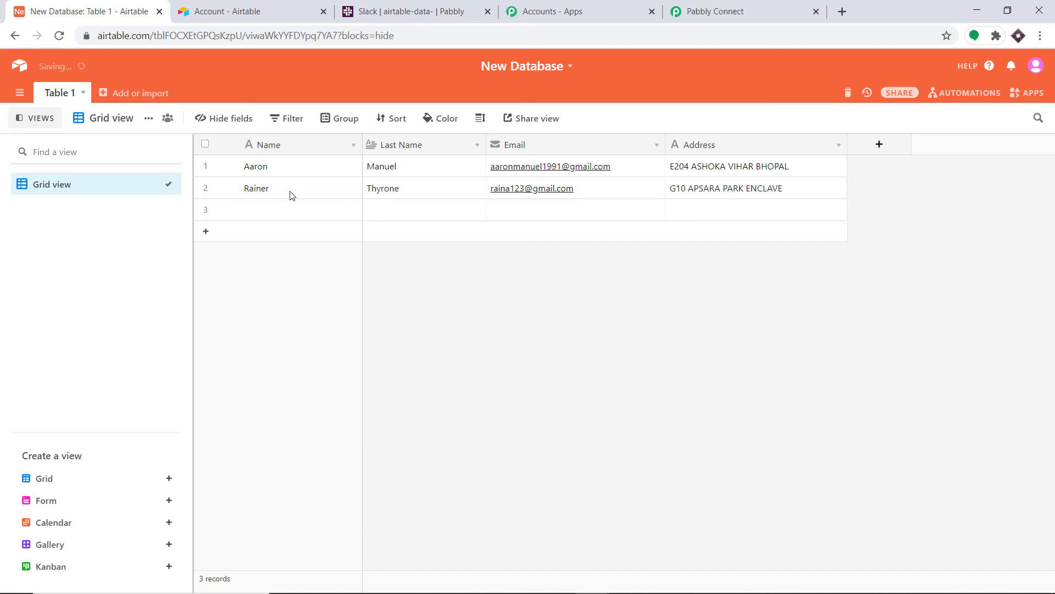
pyautogui.click(431, 5)
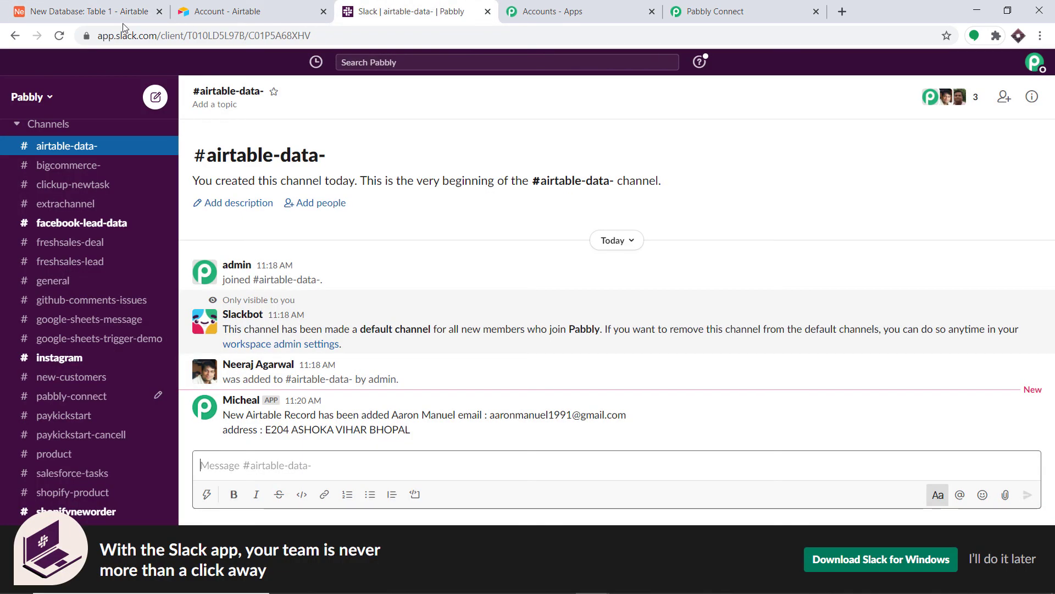
pyautogui.click(60, 35)
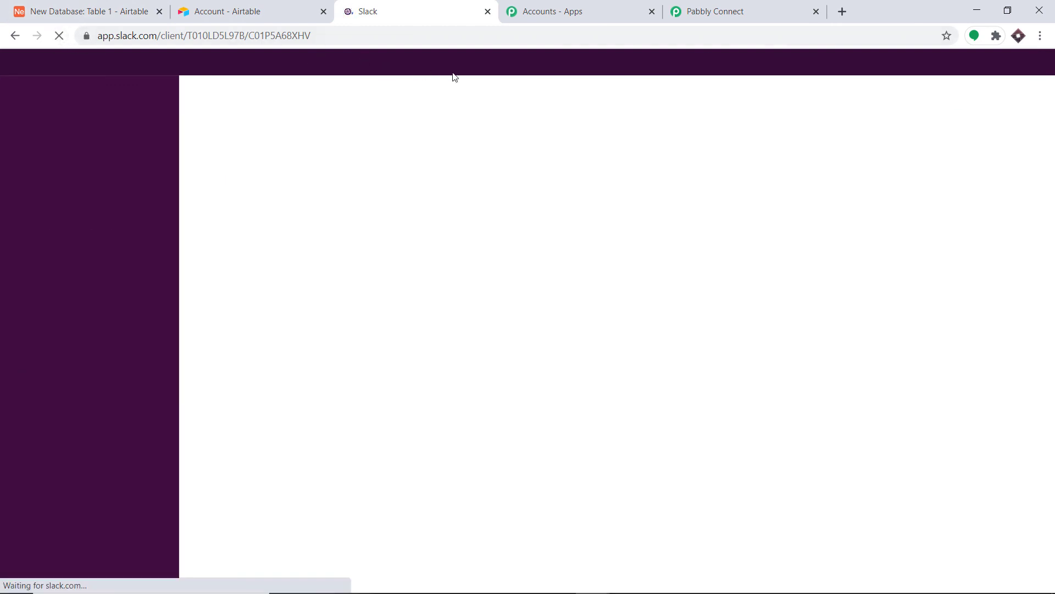